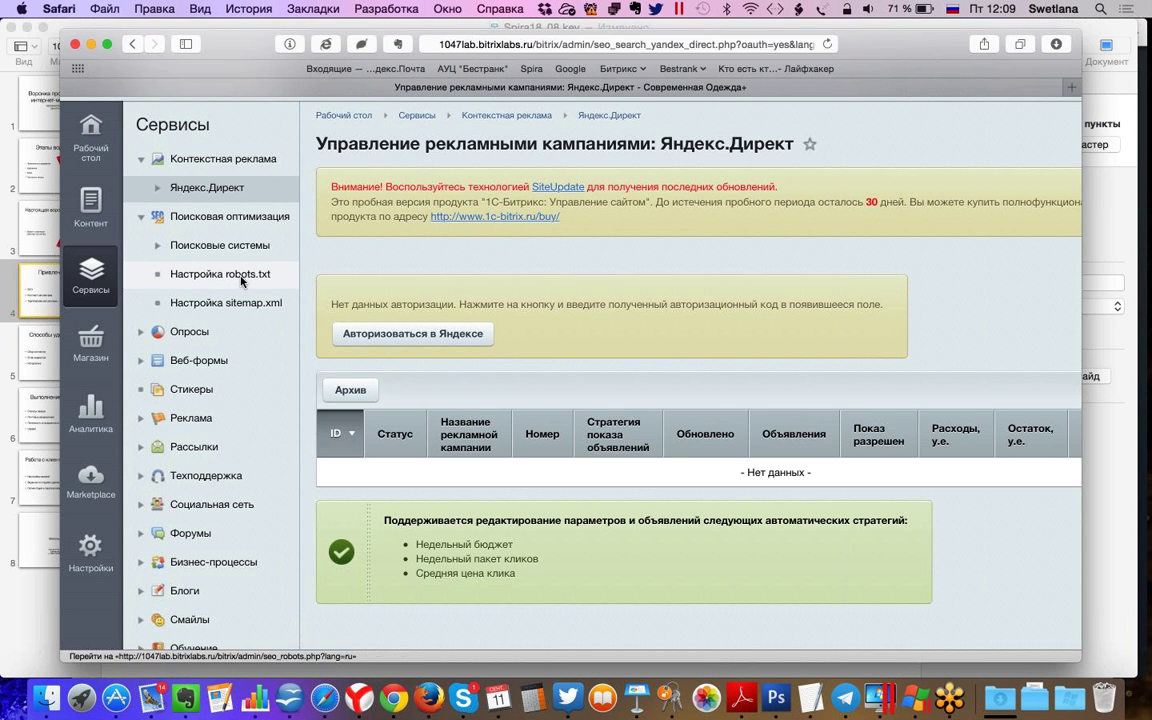
Step: Open the robots.txt settings of the search optimization section and review the general rules for search engines
click(240, 280)
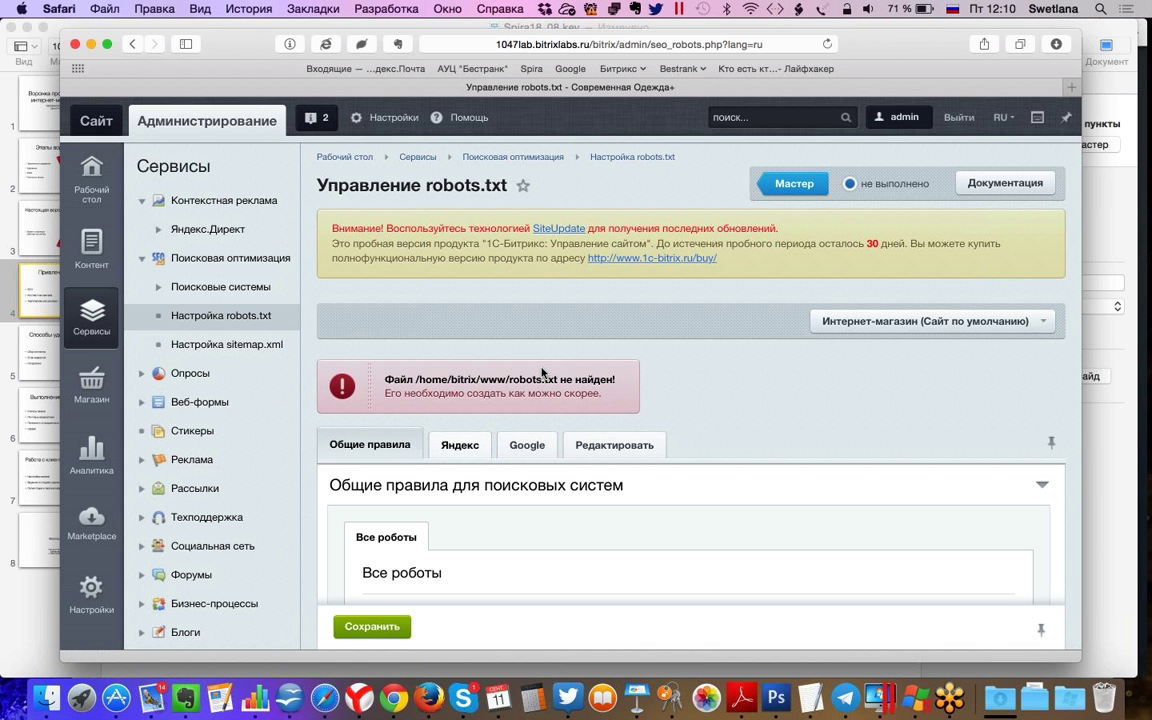
scroll(477, 479, down, 2)
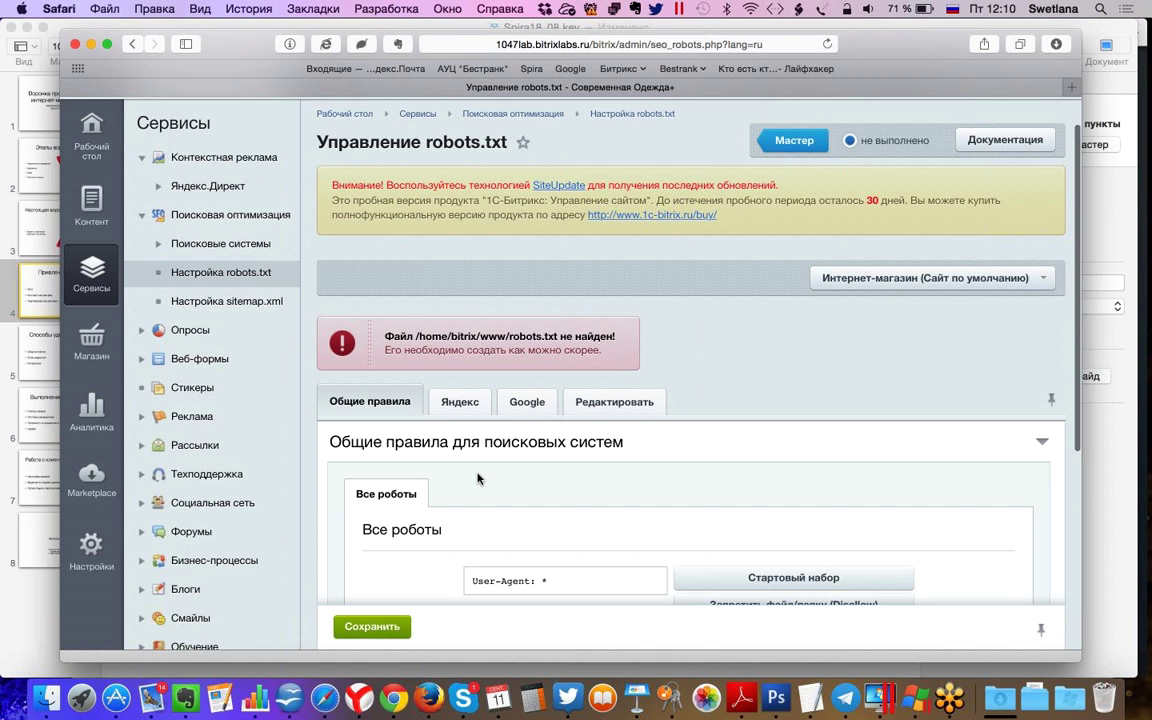
scroll(477, 479, up, 1)
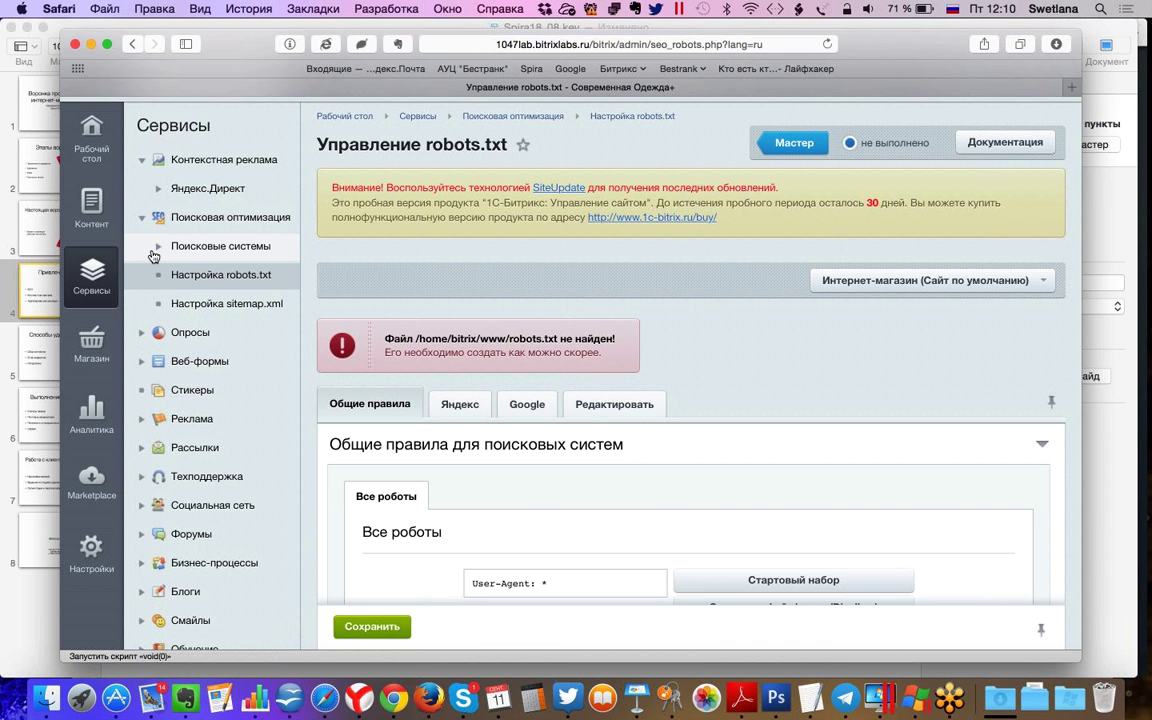
mouse_move(153, 256)
mouse_down()
mouse_move(225, 258)
mouse_move(161, 251)
mouse_up()
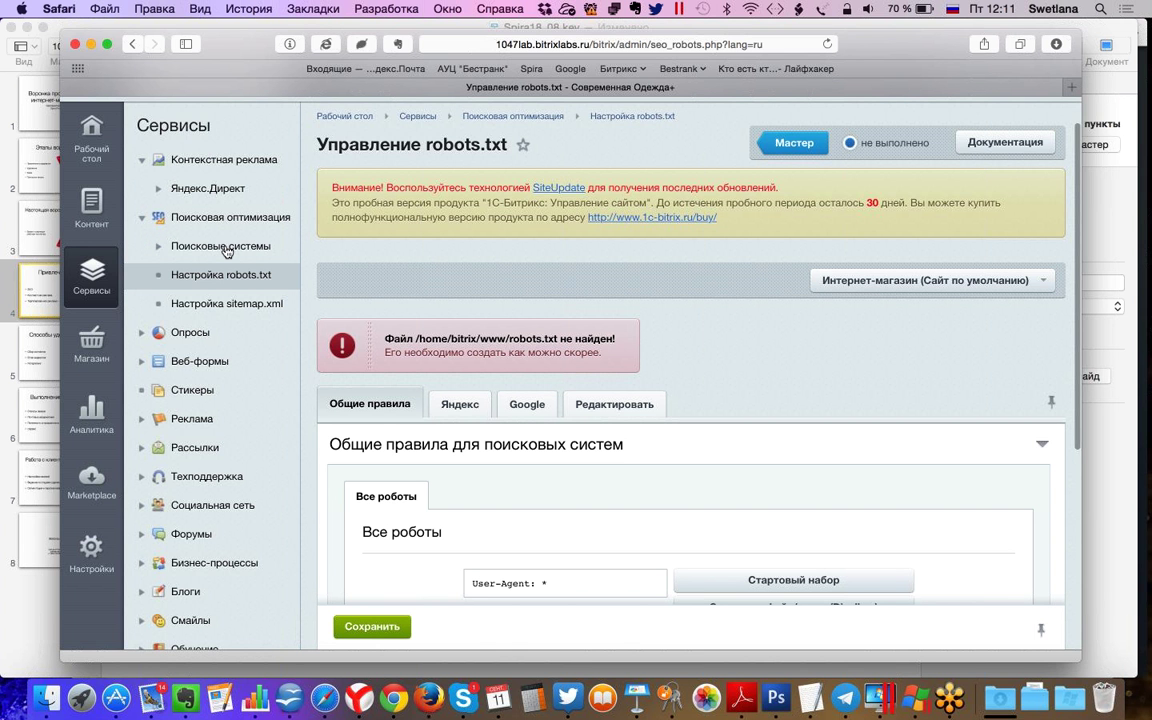
Step: Open the sitemap.xml settings of the search optimization section and look over the sitemap list
scroll(227, 252, up, 2)
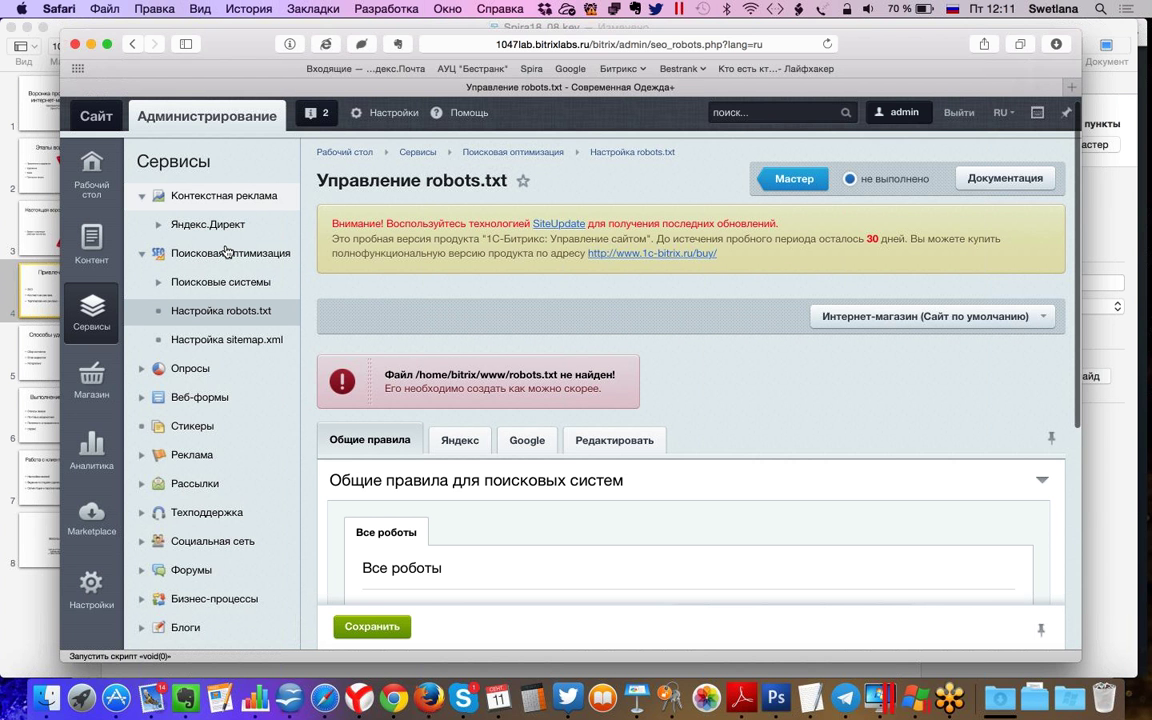
scroll(227, 252, down, 1)
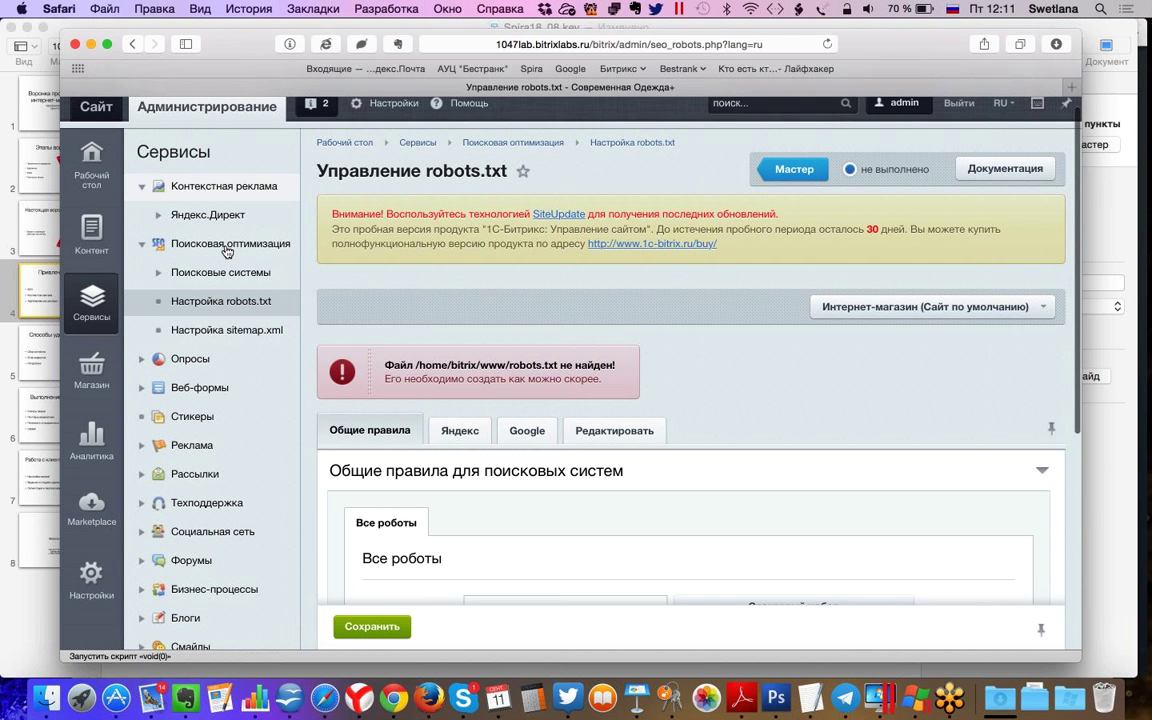
scroll(227, 251, up, 1)
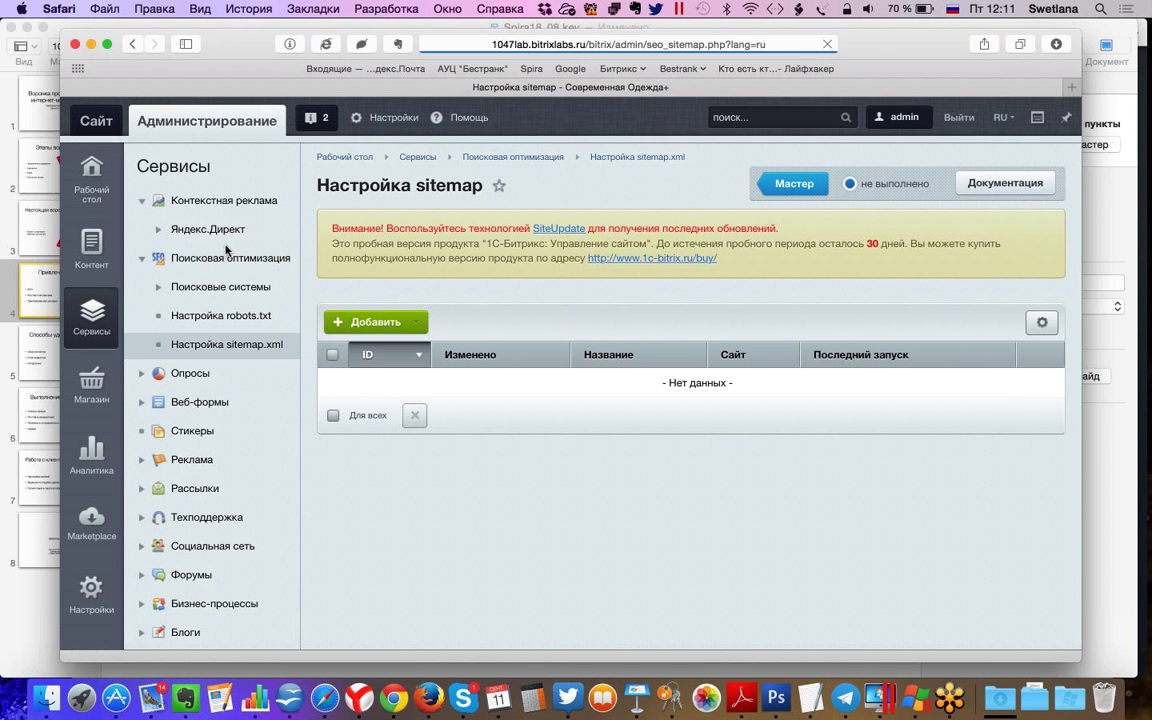
scroll(227, 251, down, 1)
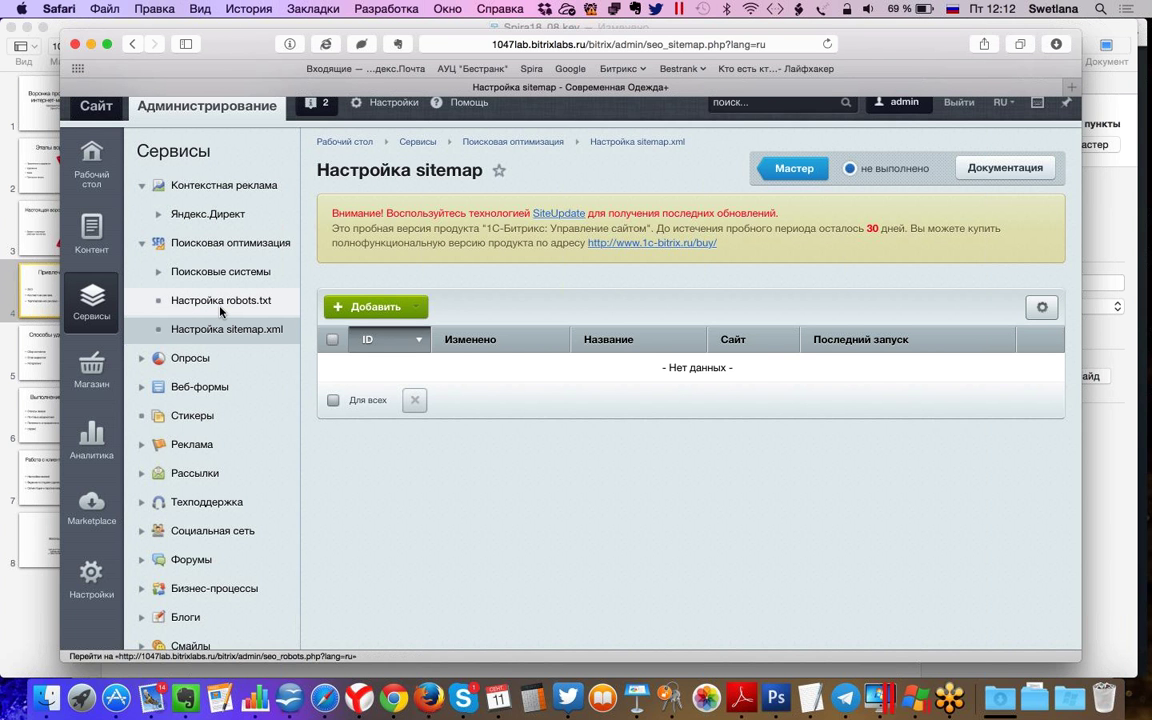
Step: Check the "Привлечение" slide in Keynote, then return to Safari and open the Яндекс.Директ campaign management page
click(42, 318)
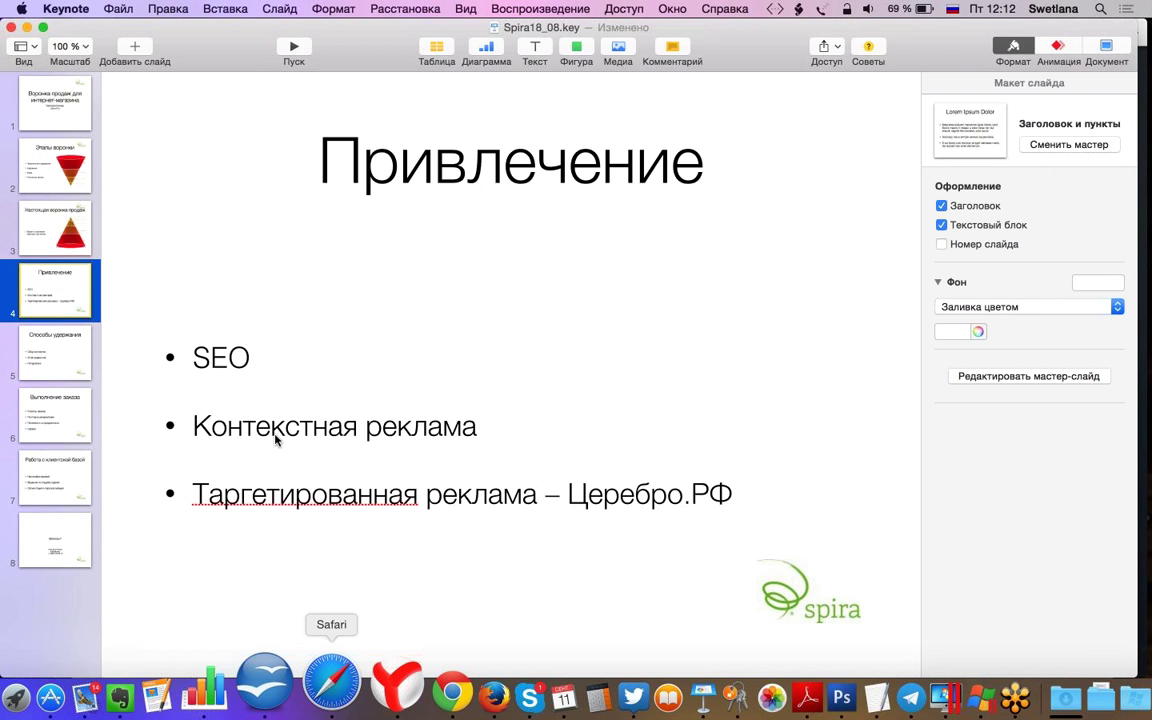
key(super+Tab)
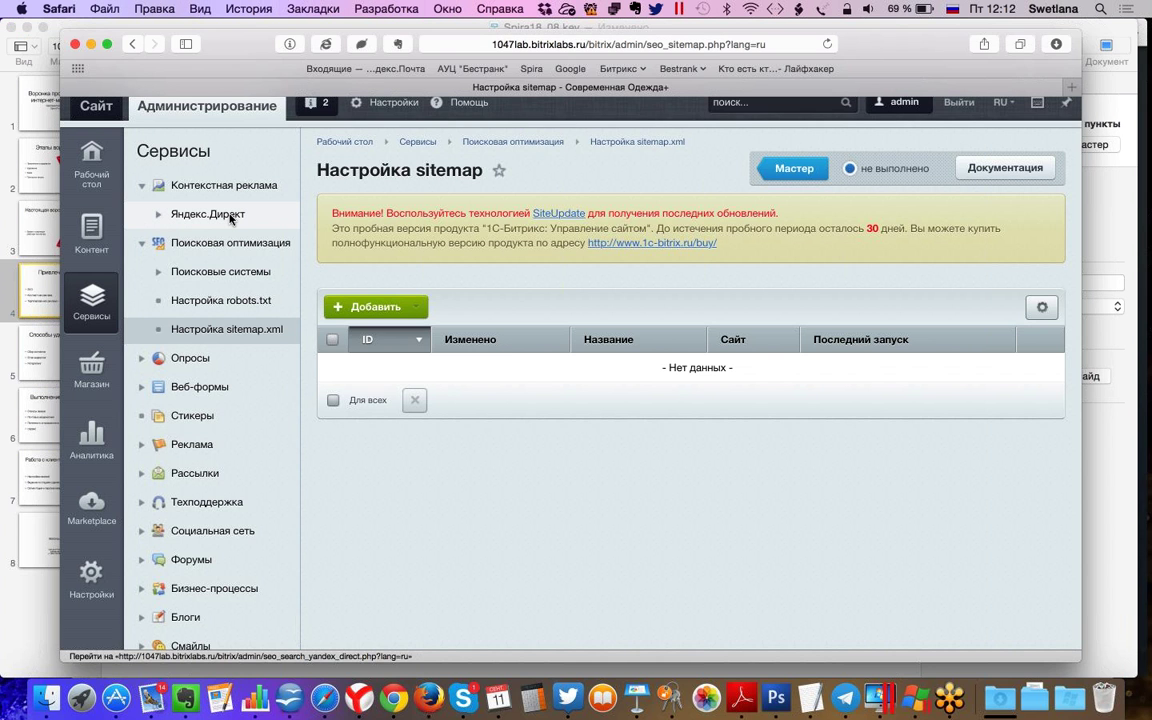
click(207, 214)
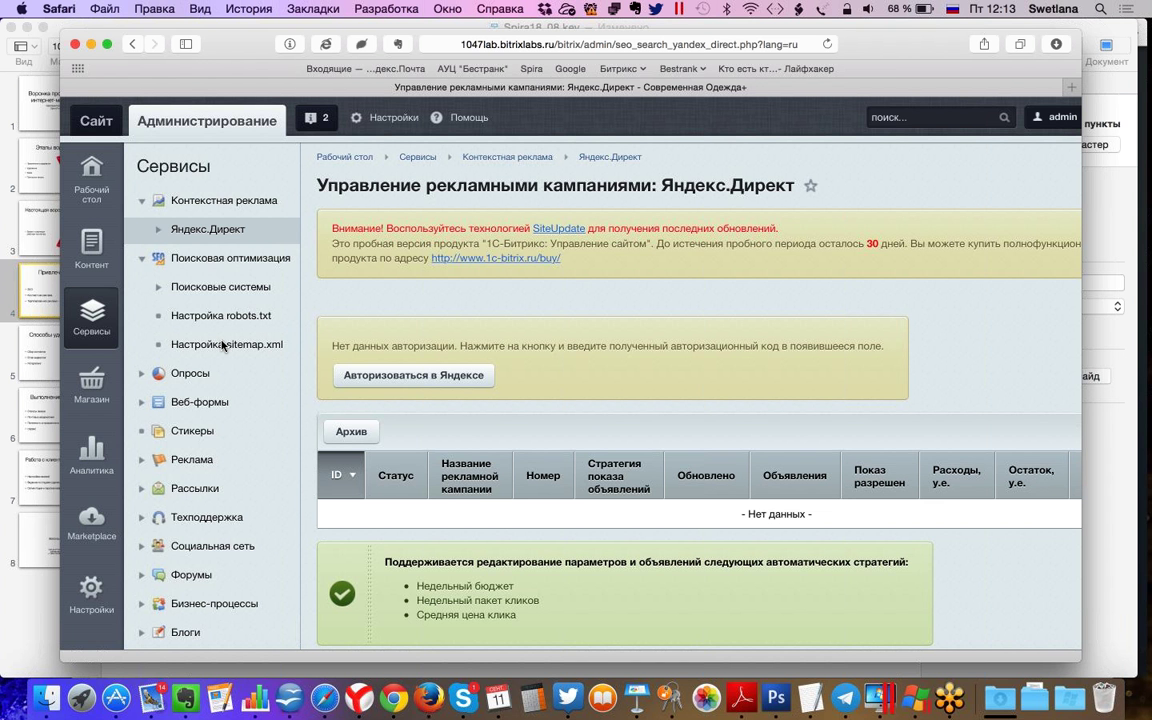
Step: Open the церебро.рф website in a new browser tab
key(super+t)
key(super+t)
text(це)
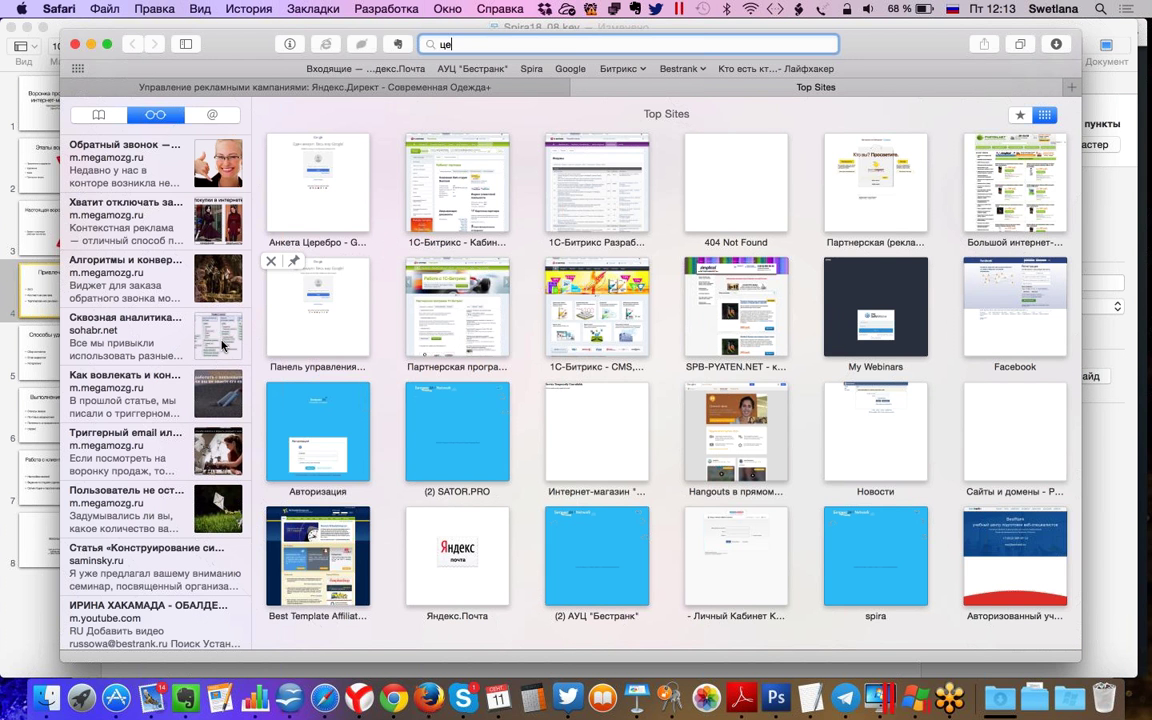
text(р)
key(Return)
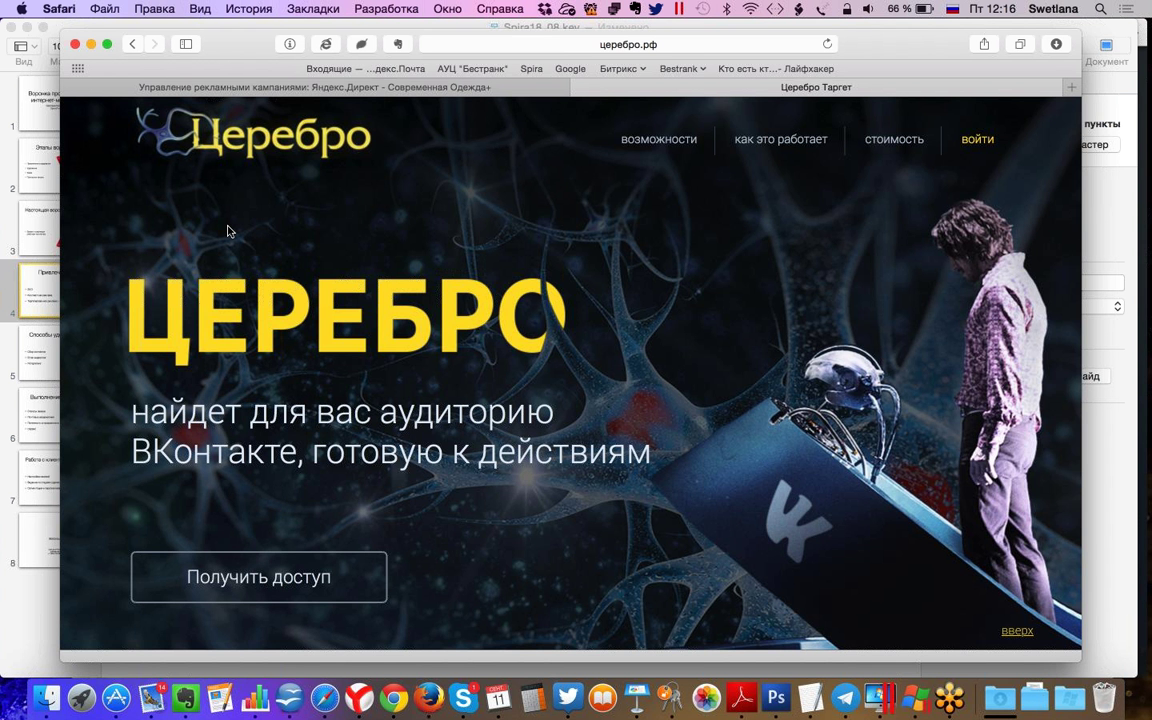
Step: Switch to the Keynote presentation, revisit the "Этапы воронки" and "Привлечение" slides, and show the "Способы удержания" slide
click(58, 294)
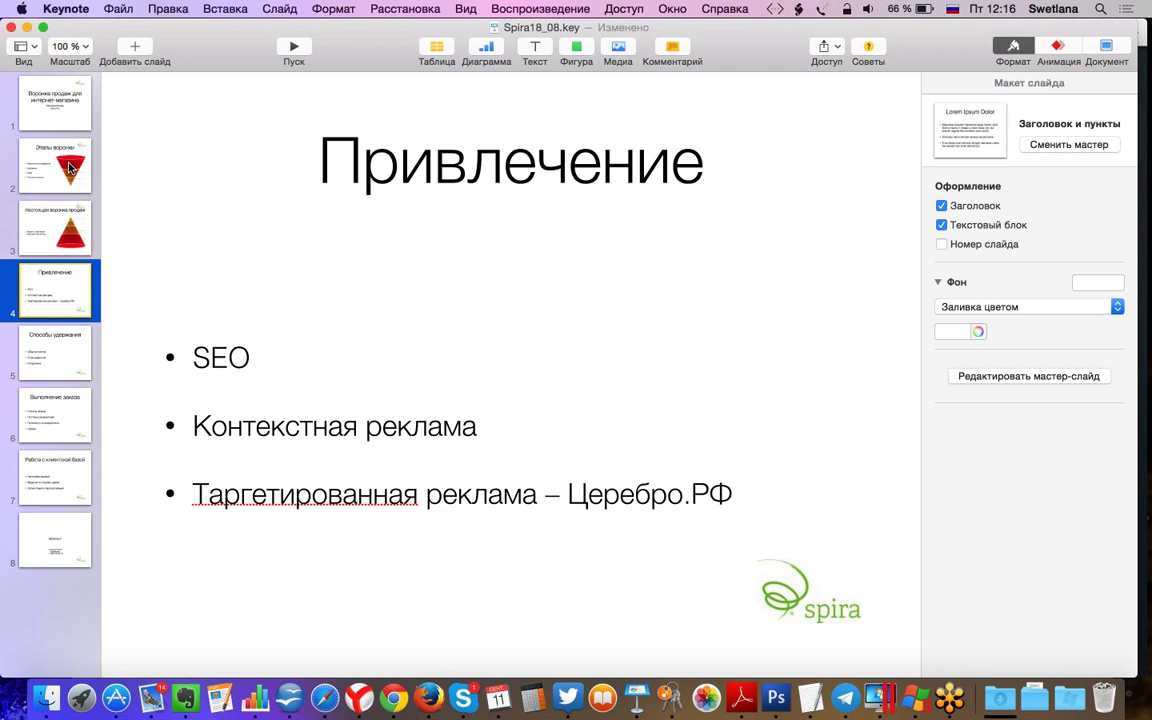
click(70, 168)
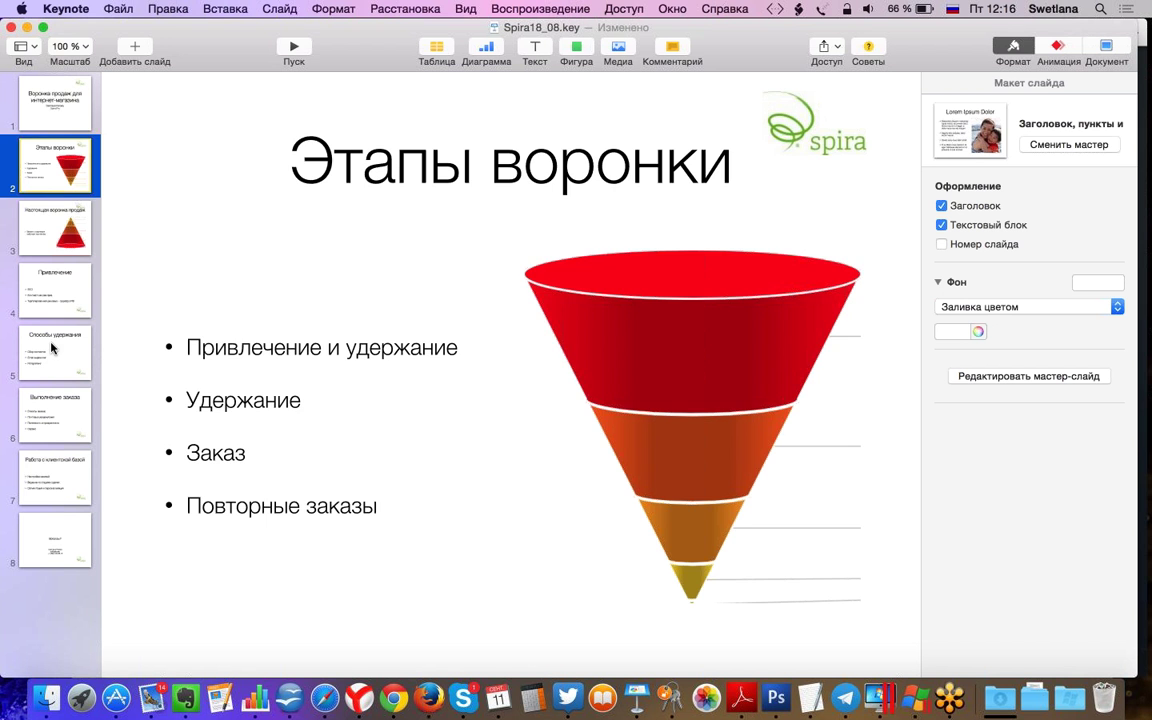
click(46, 272)
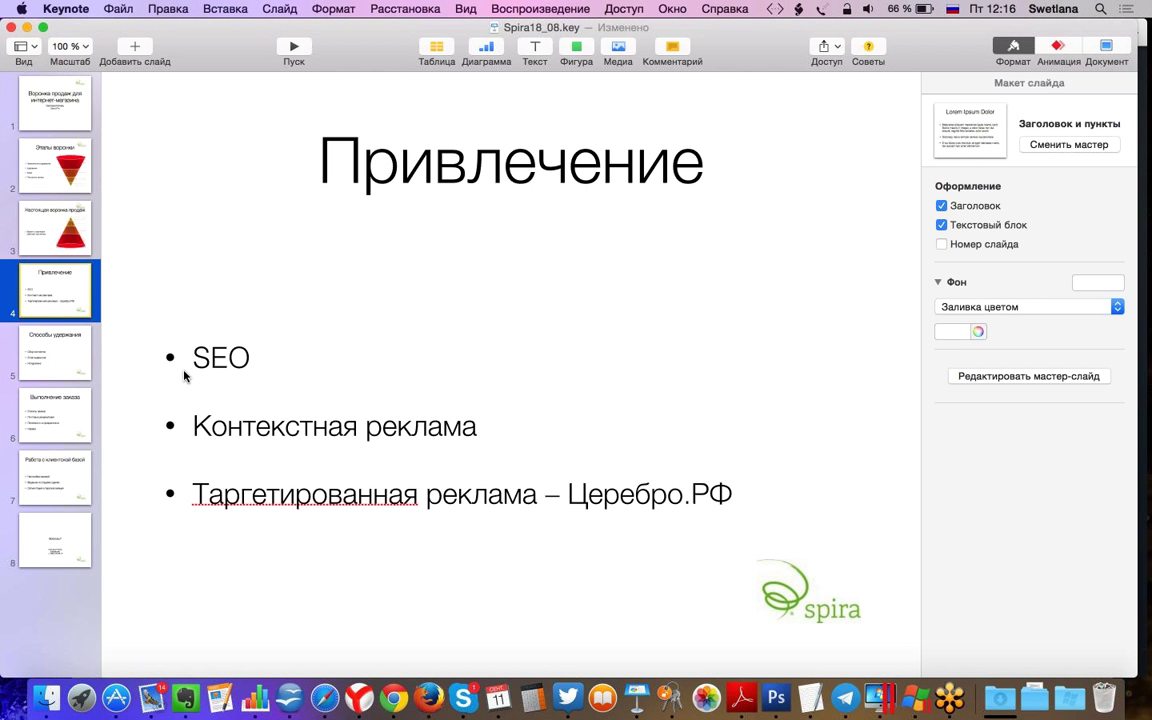
click(52, 367)
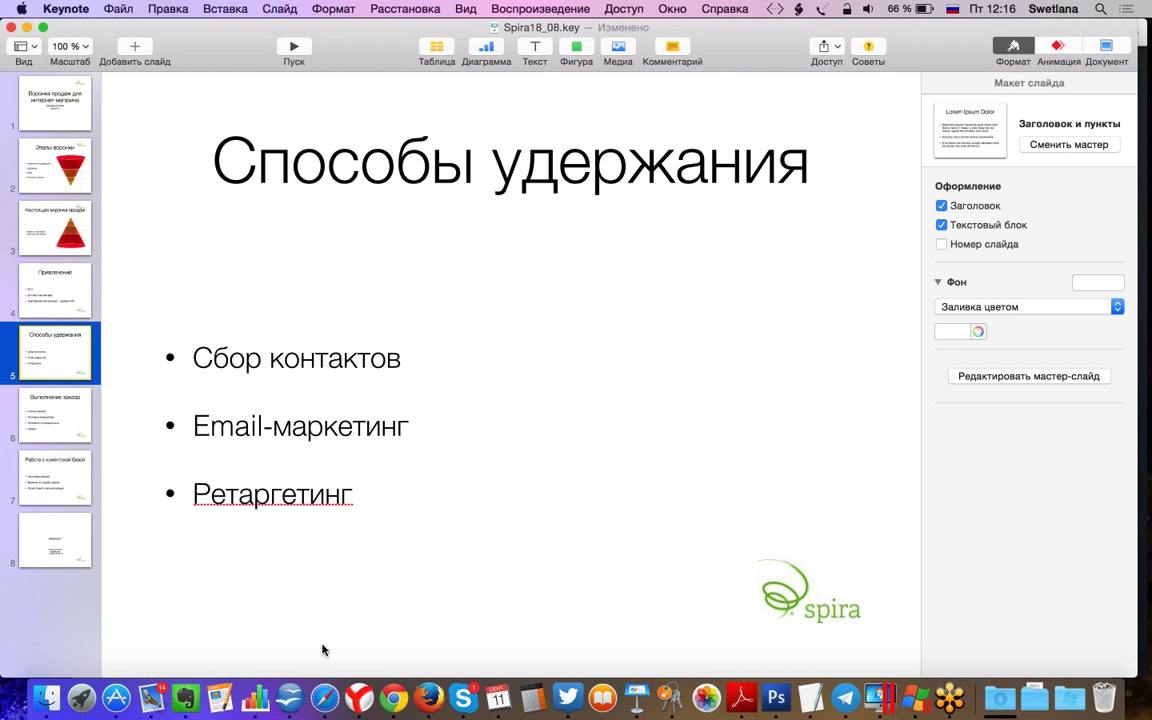
Step: Switch to Safari, open the public storefront of the clothing shop and look through its home page down to the footer
click(319, 697)
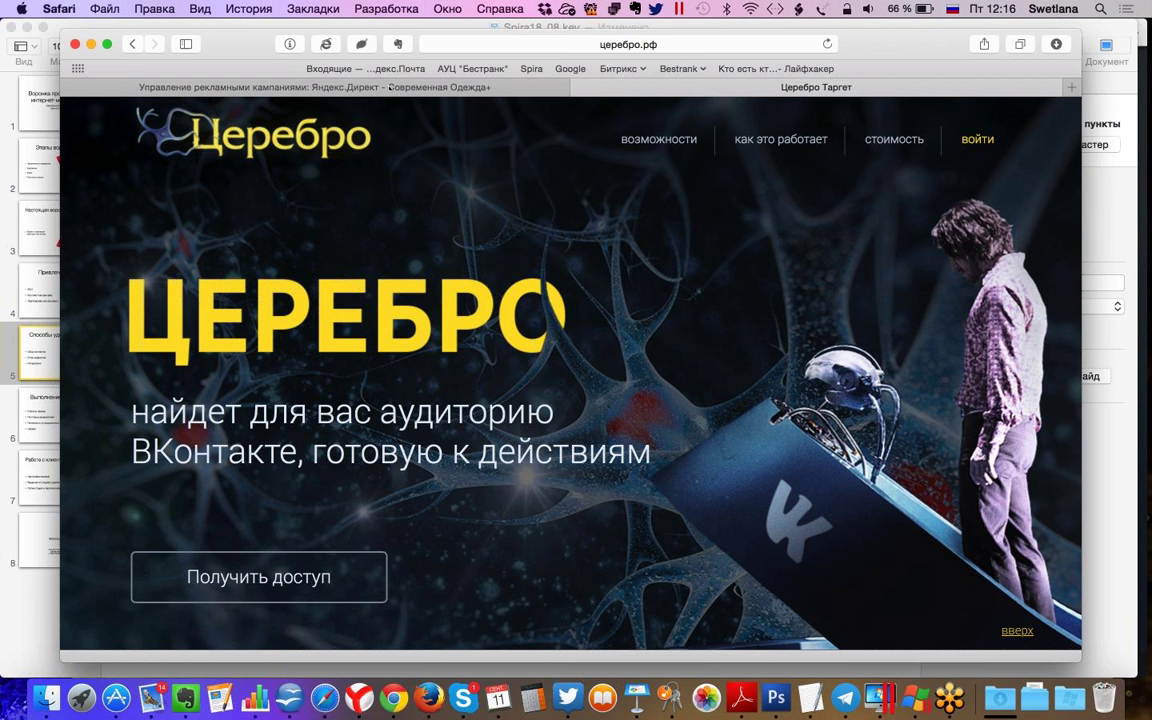
click(200, 87)
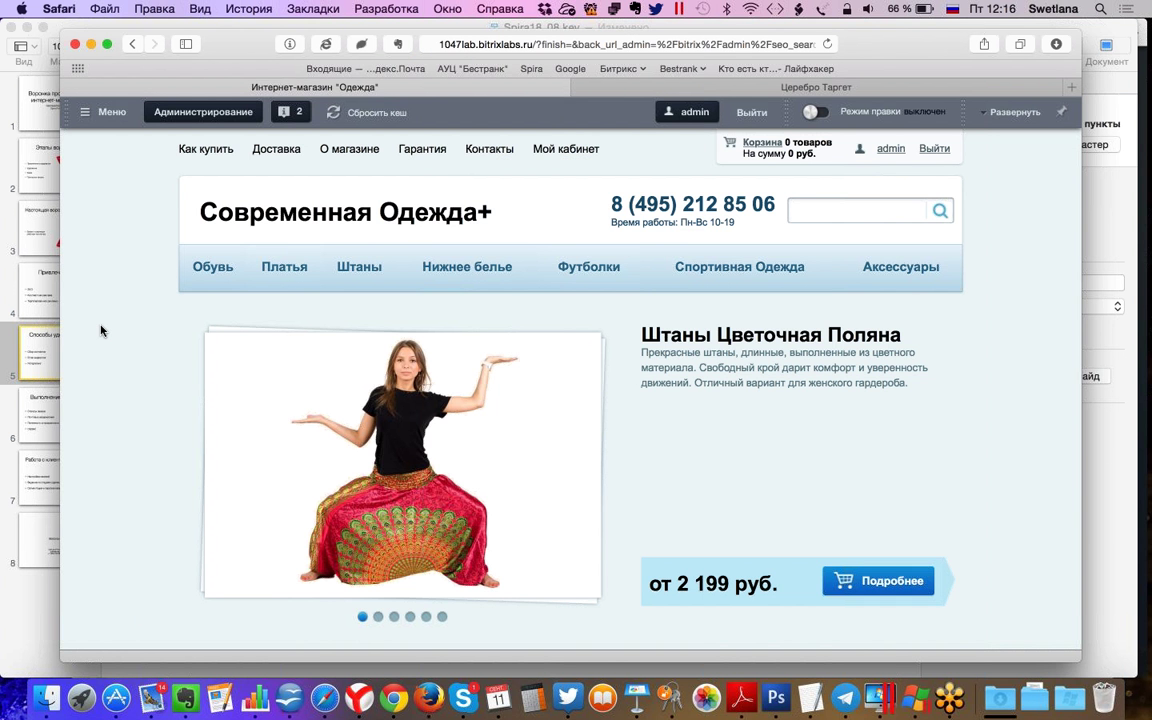
scroll(100, 330, down, 10)
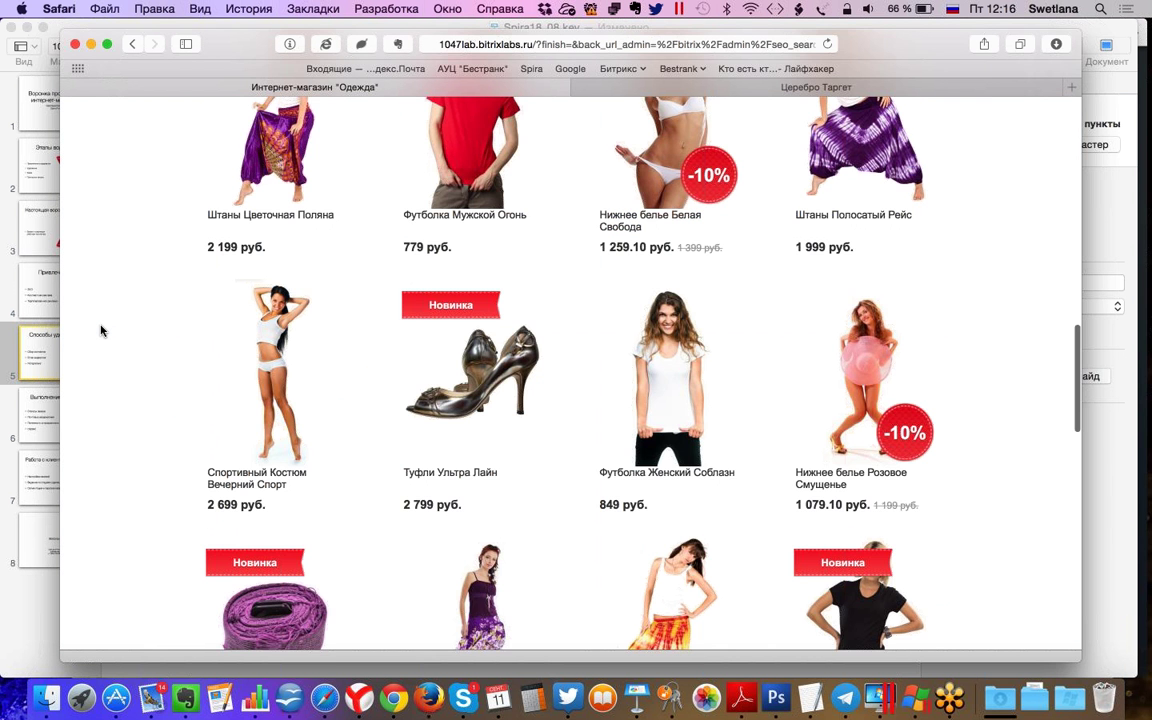
scroll(100, 330, down, 10)
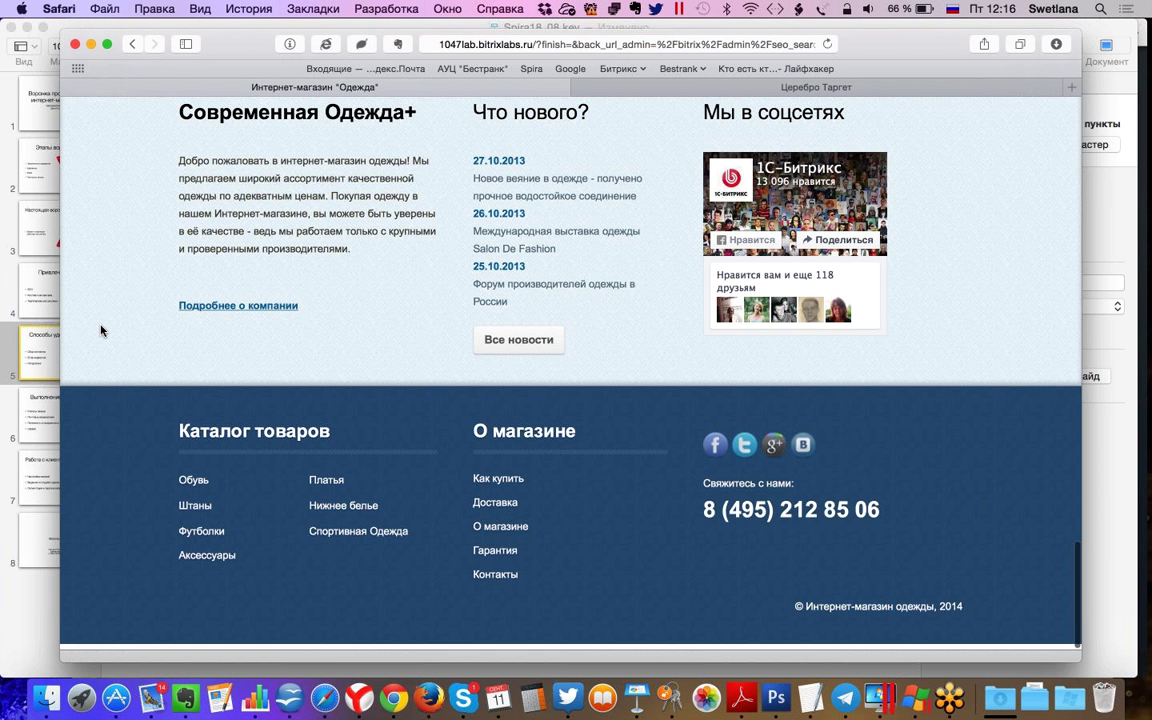
scroll(100, 330, up, 5)
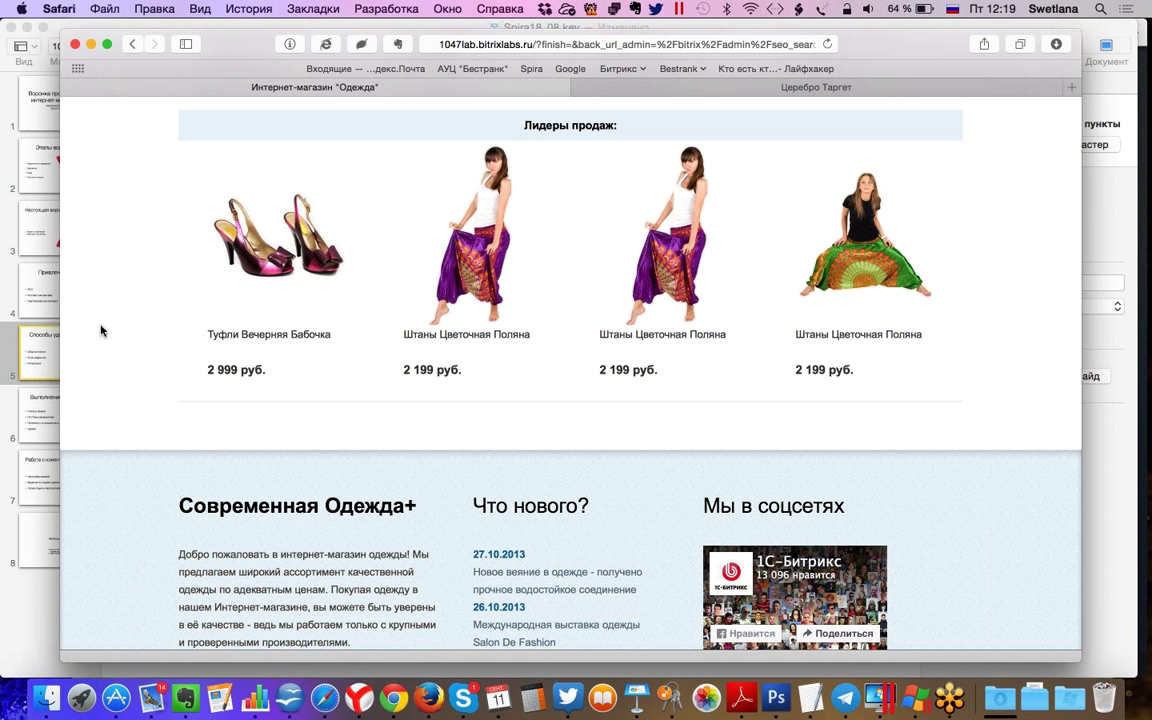
Step: Switch to the Keynote presentation and show the "Этапы воронки" slide
click(48, 352)
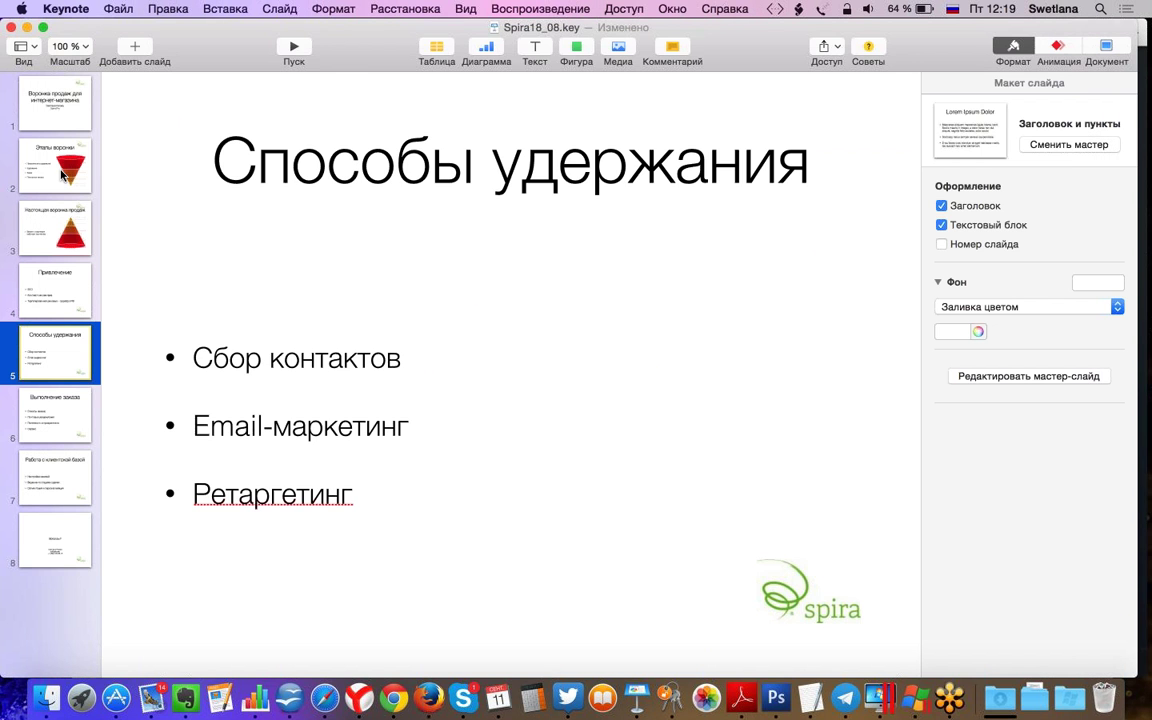
click(62, 175)
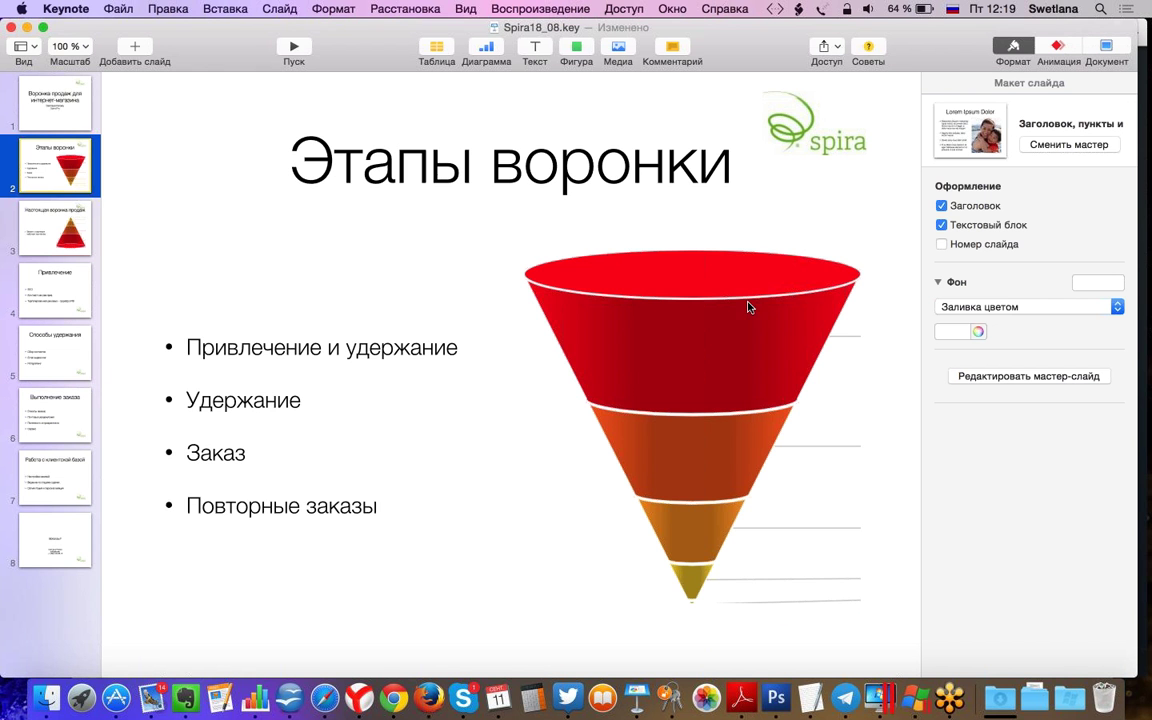
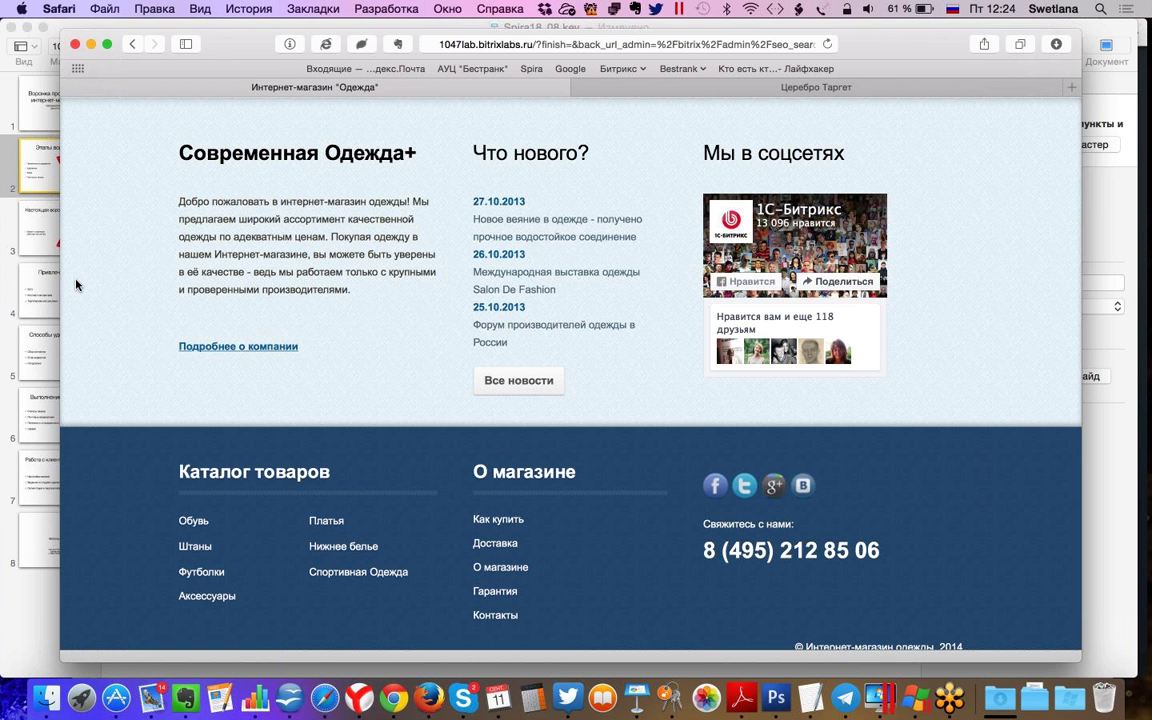
Step: Examine the shop's home page in Safari from the footer back up to the header and product banner
scroll(76, 285, up, 5)
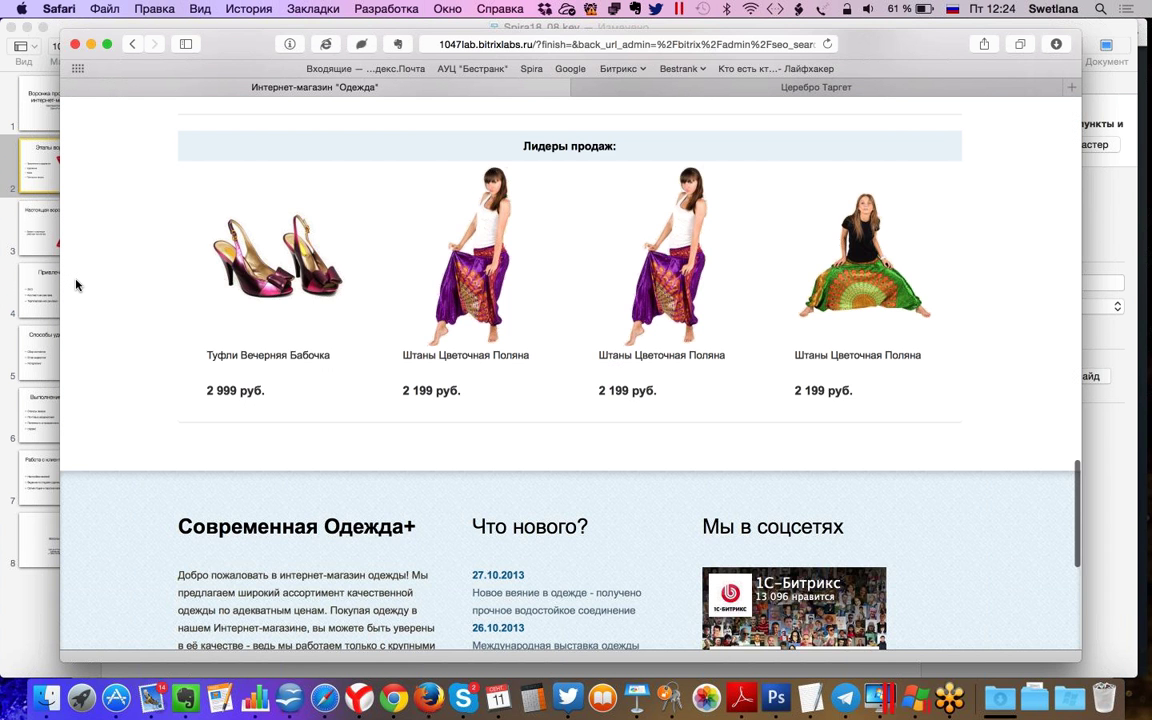
scroll(76, 285, up, 10)
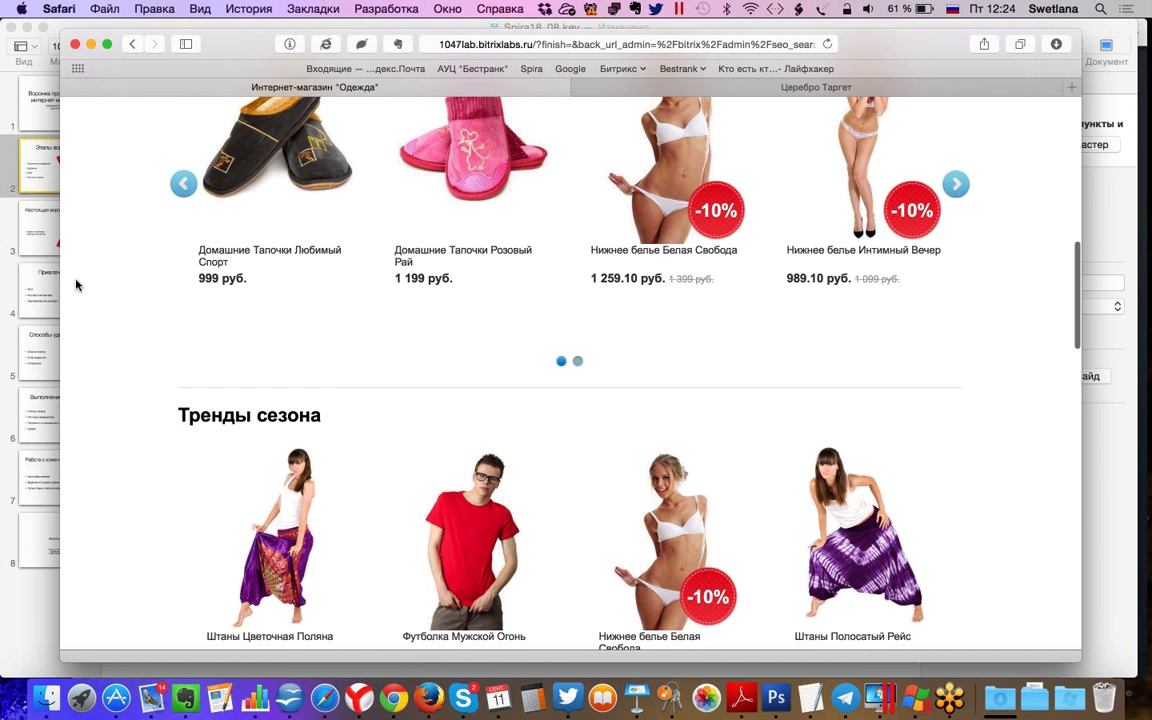
scroll(76, 285, up, 10)
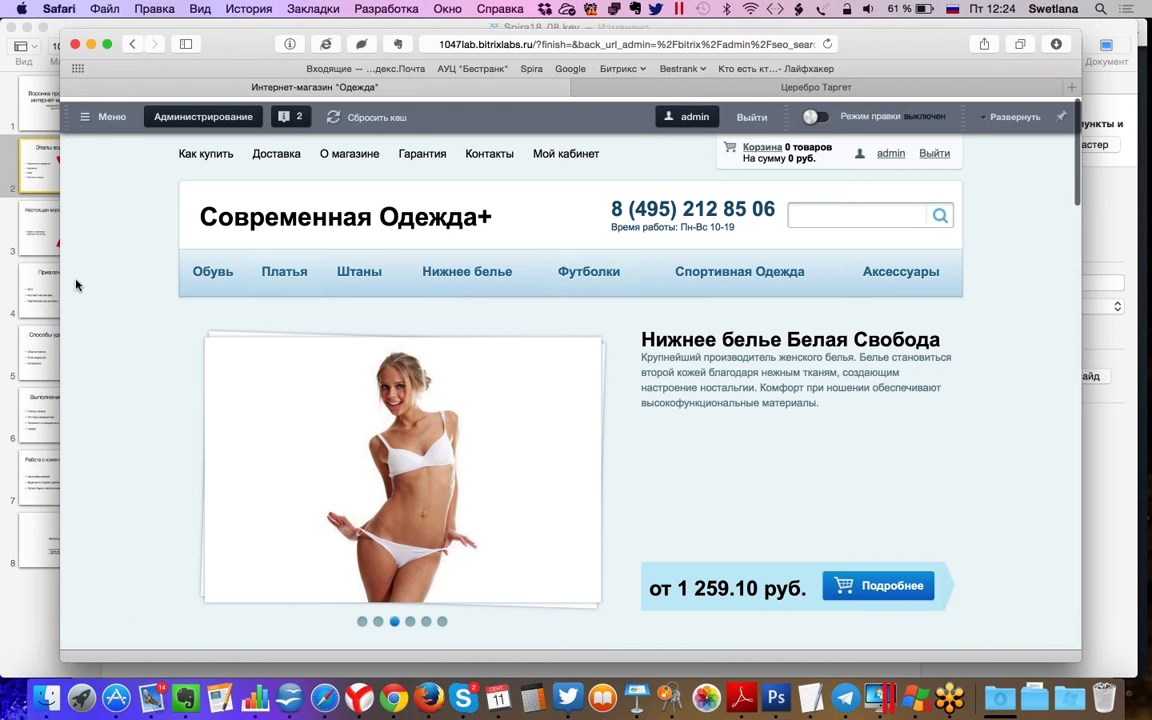
scroll(76, 285, down, 1)
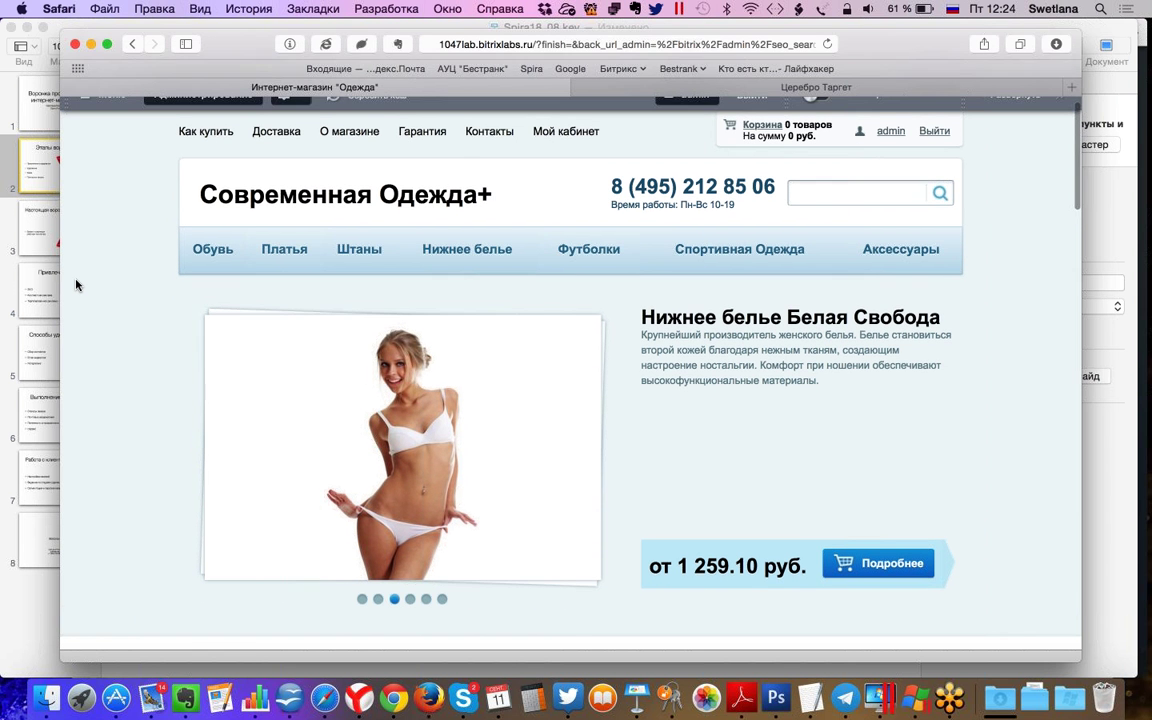
scroll(76, 285, down, 1)
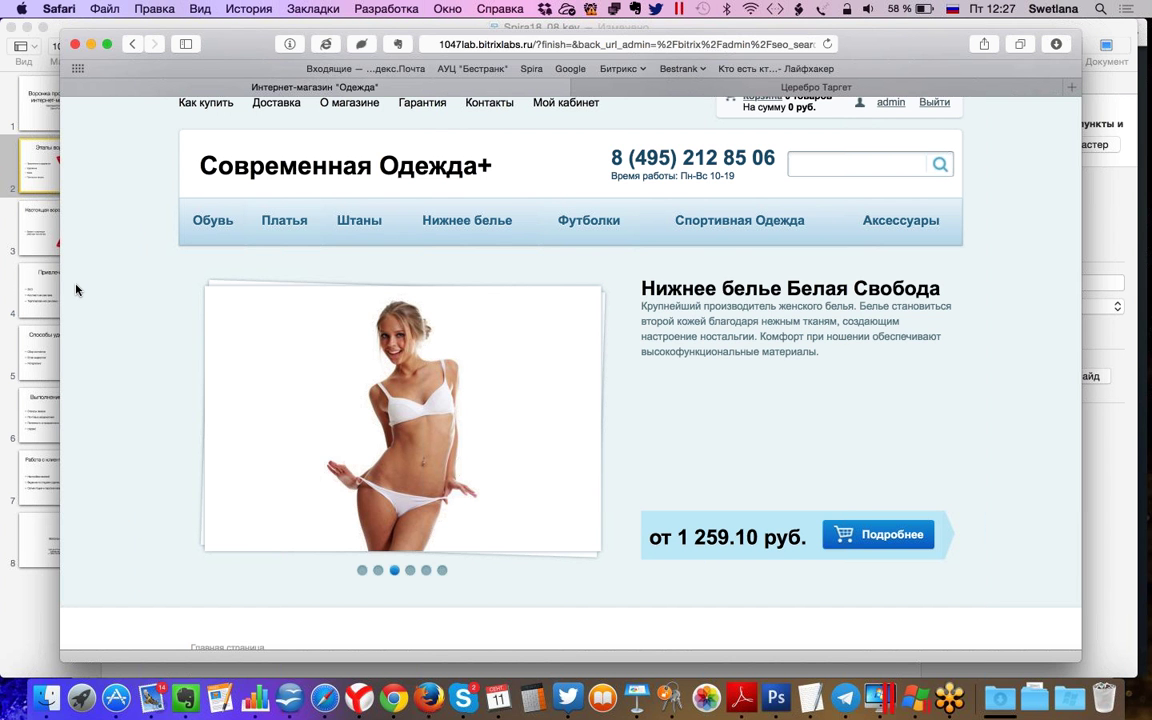
scroll(76, 290, up, 1)
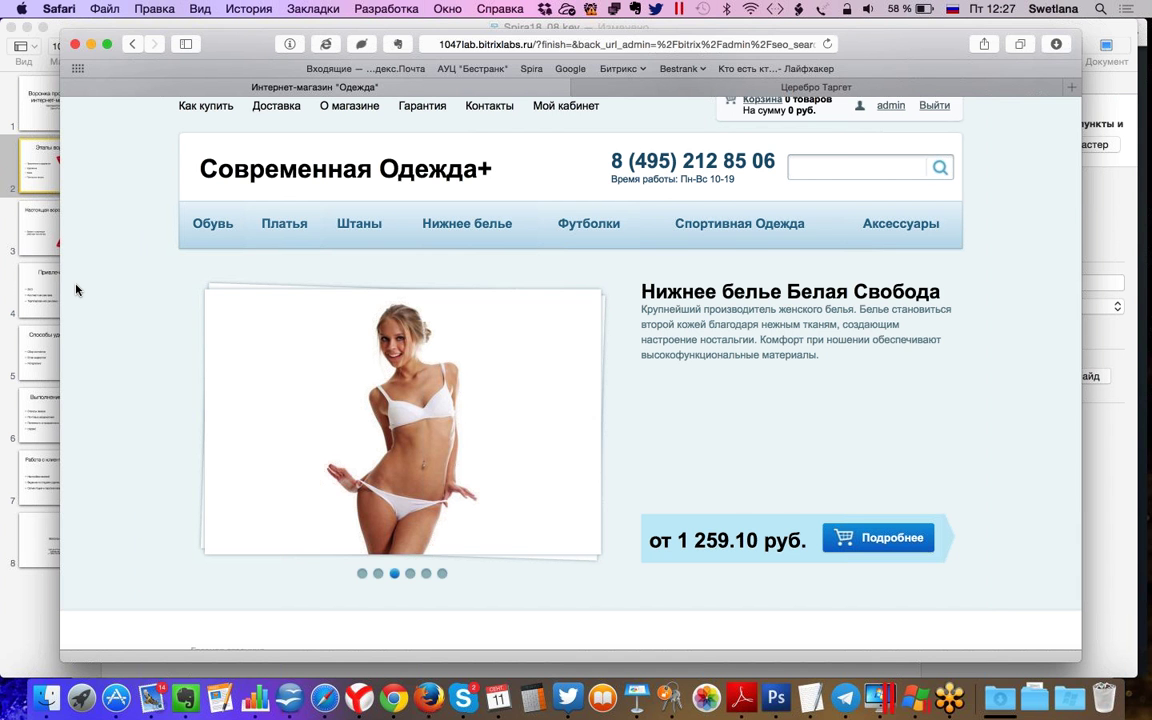
scroll(76, 290, up, 2)
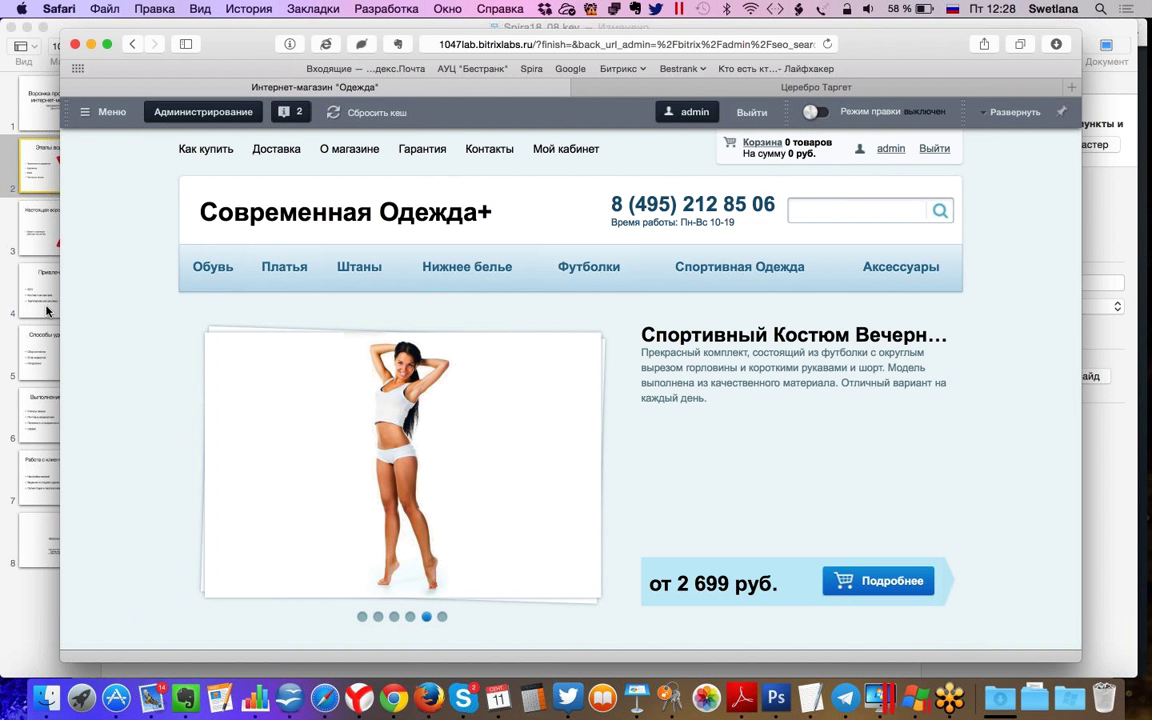
Step: Return to the Keynote presentation and show the "Привлечение" slide, followed by the "Способы удержания" slide
click(36, 317)
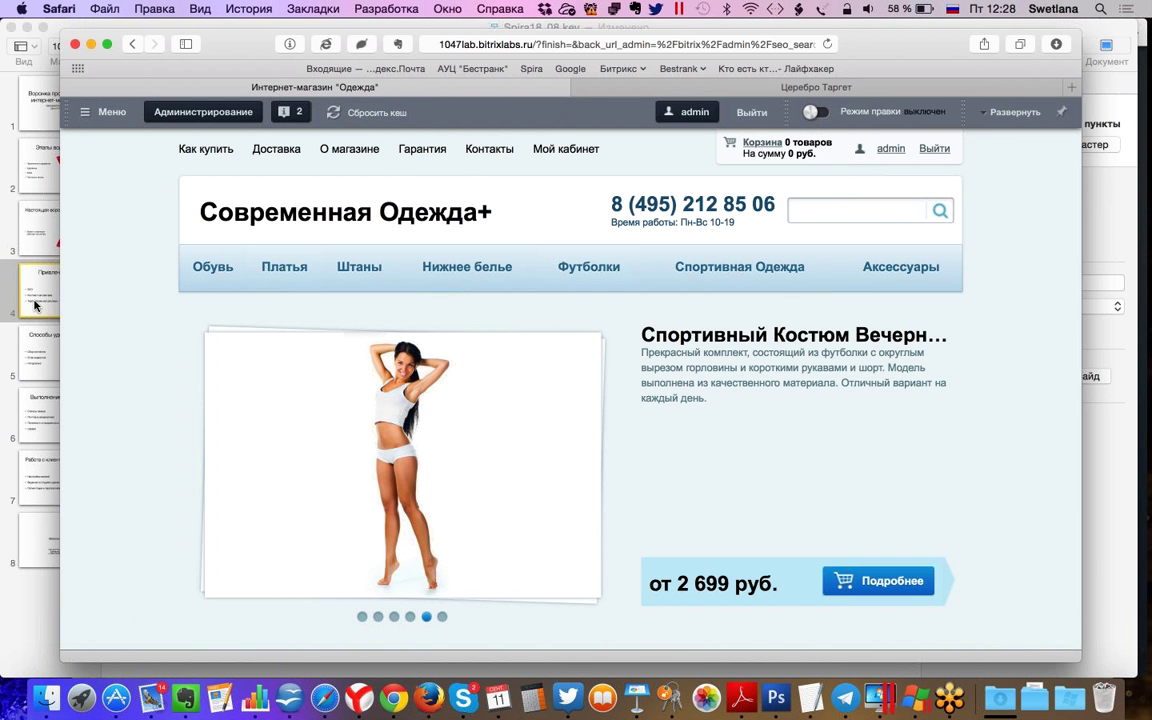
click(36, 306)
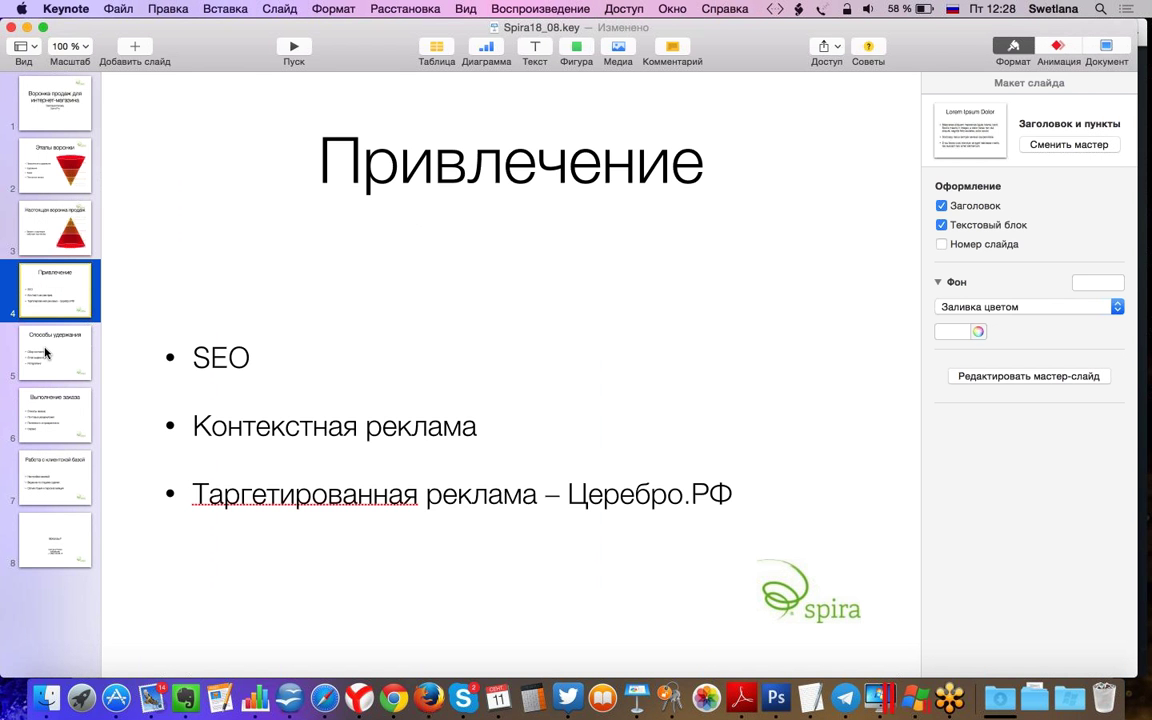
click(45, 352)
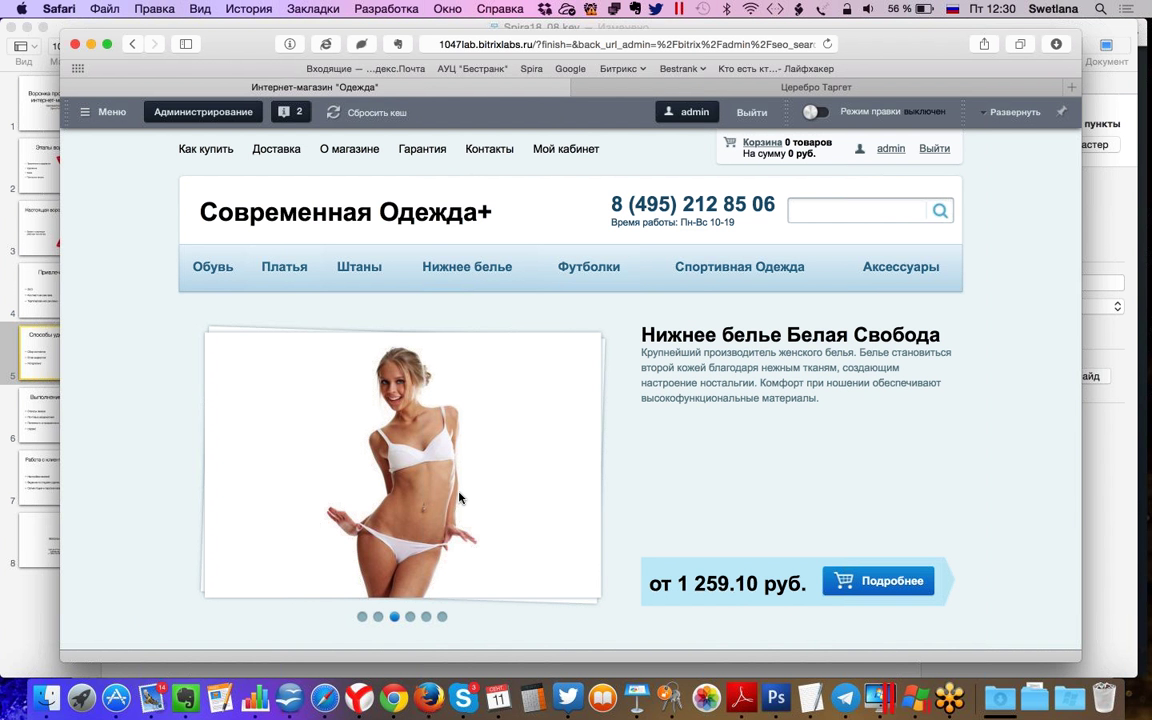
Step: Show the "Выполнение заказа" slide in Keynote, and return to Safari to open the clothing shop's administration area
click(38, 424)
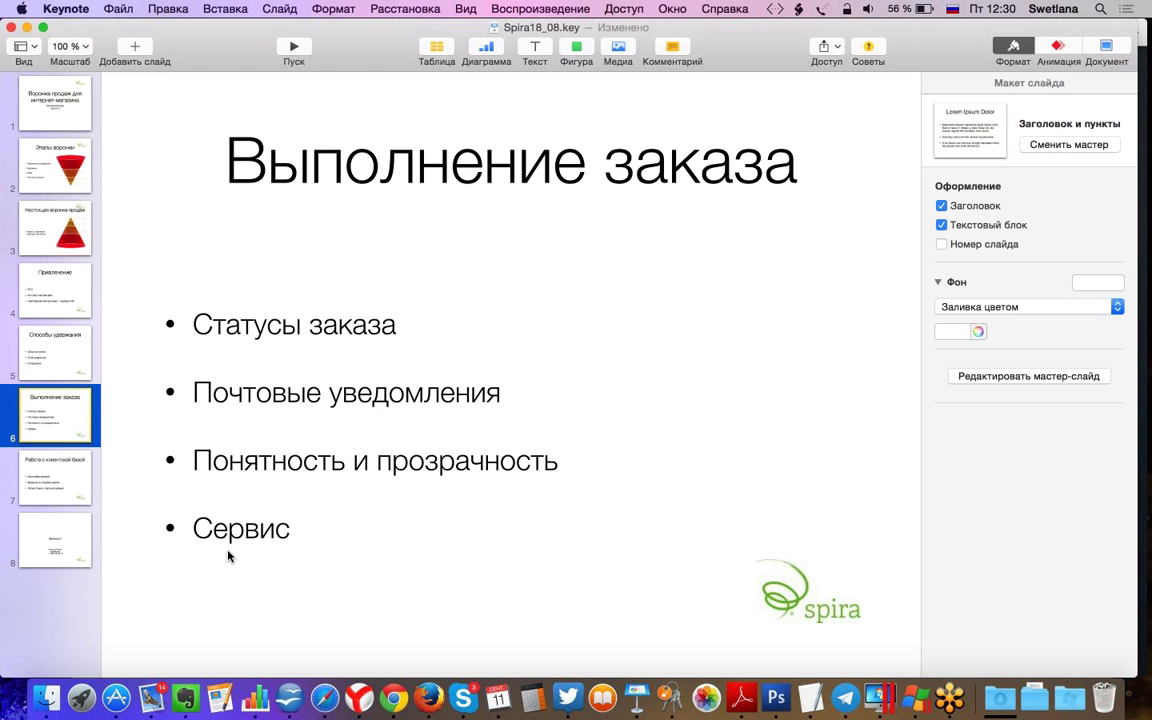
click(321, 700)
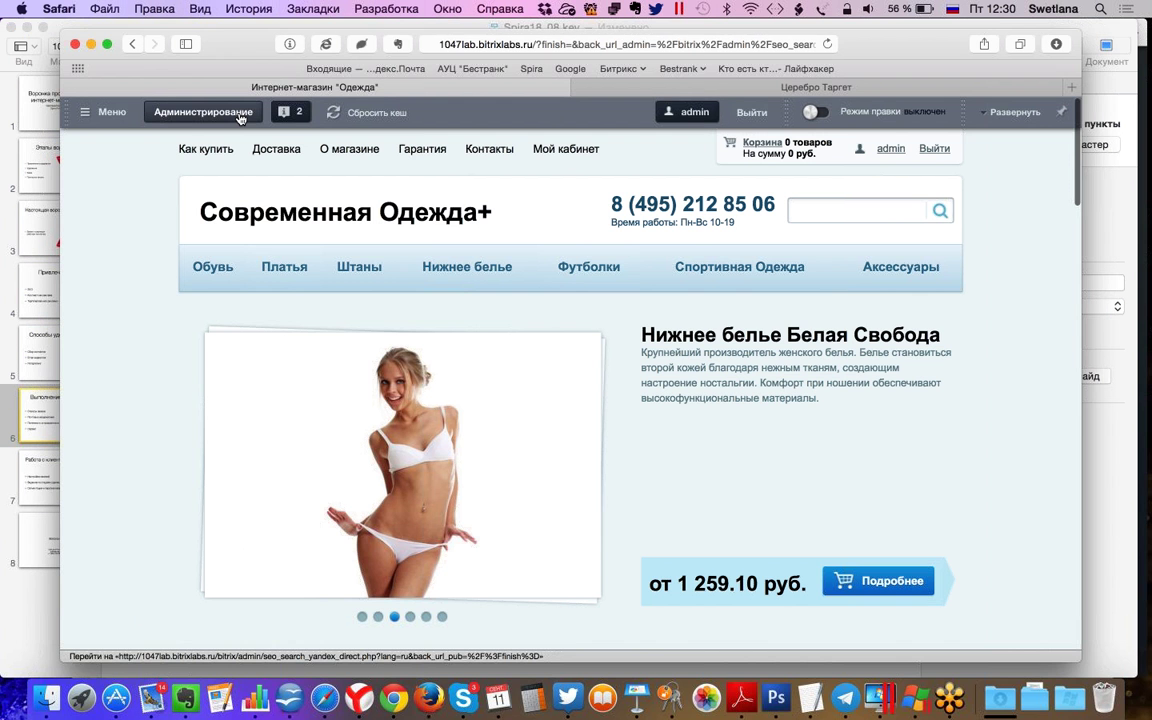
click(240, 118)
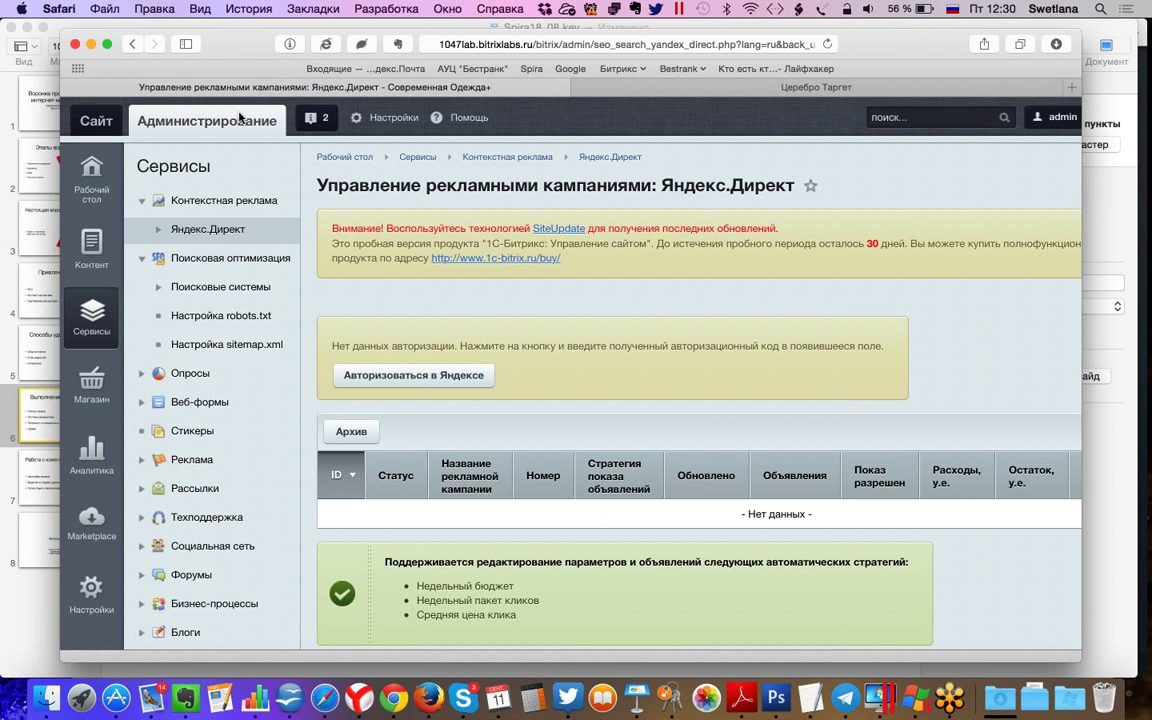
scroll(240, 118, down, 2)
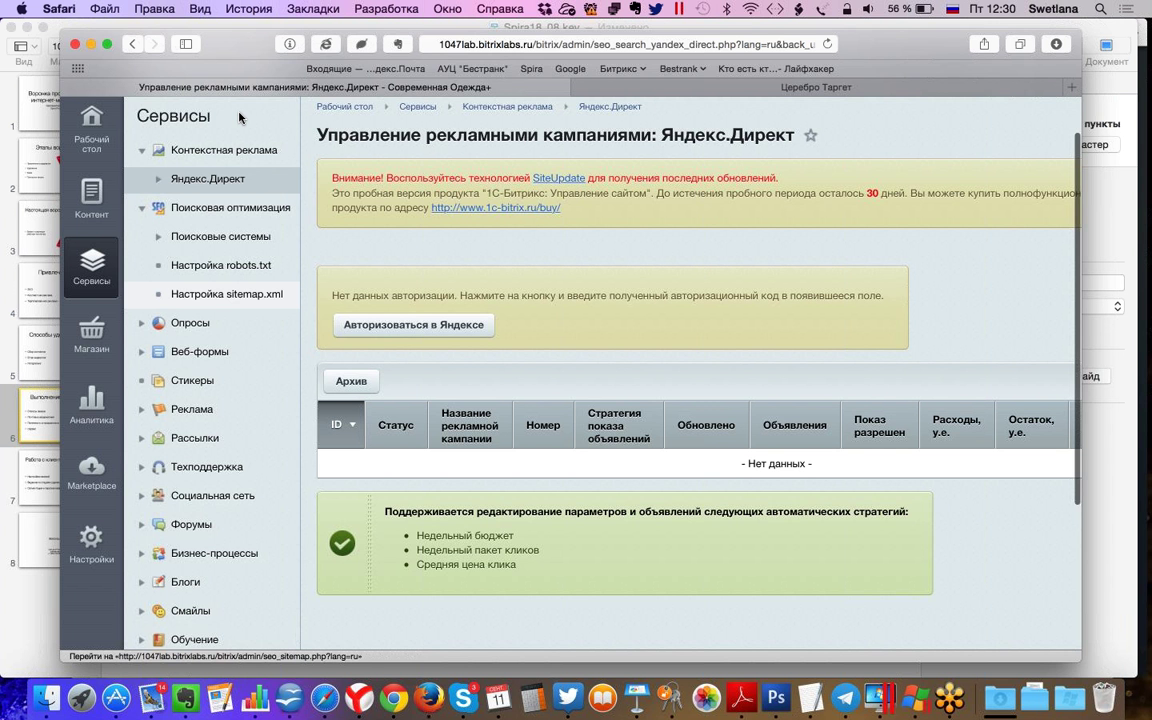
scroll(240, 118, up, 2)
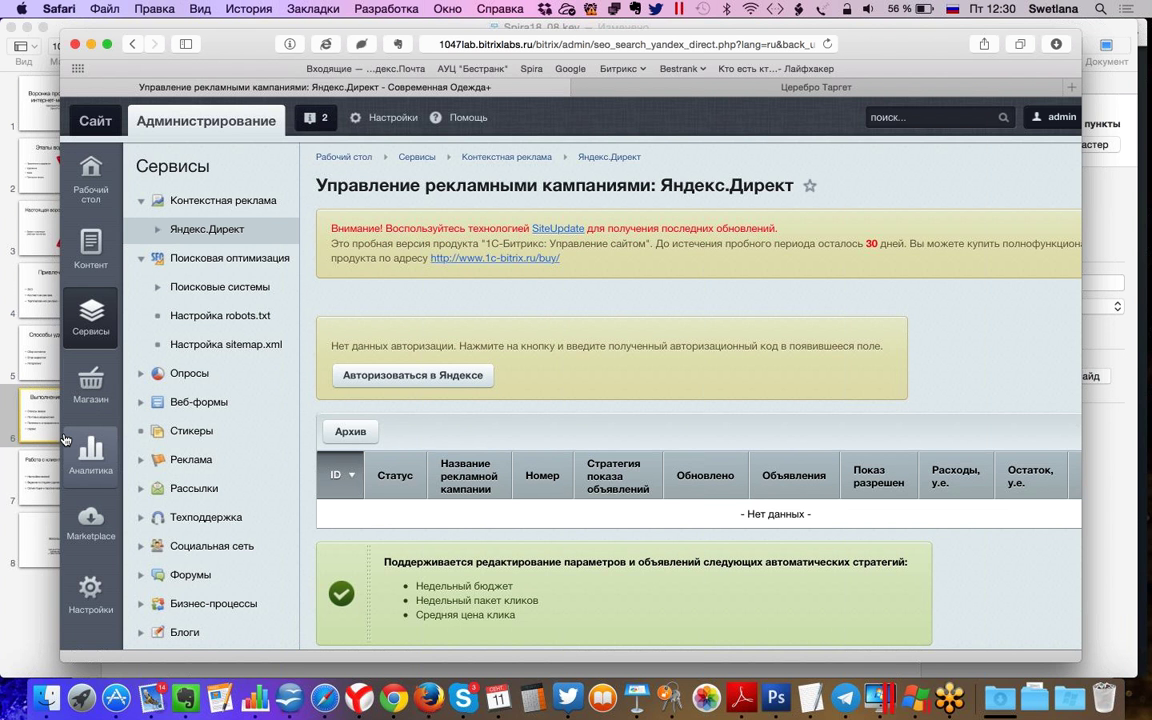
Step: Open the payment systems list in the "Магазин" section's settings and look through the available payment methods
click(91, 388)
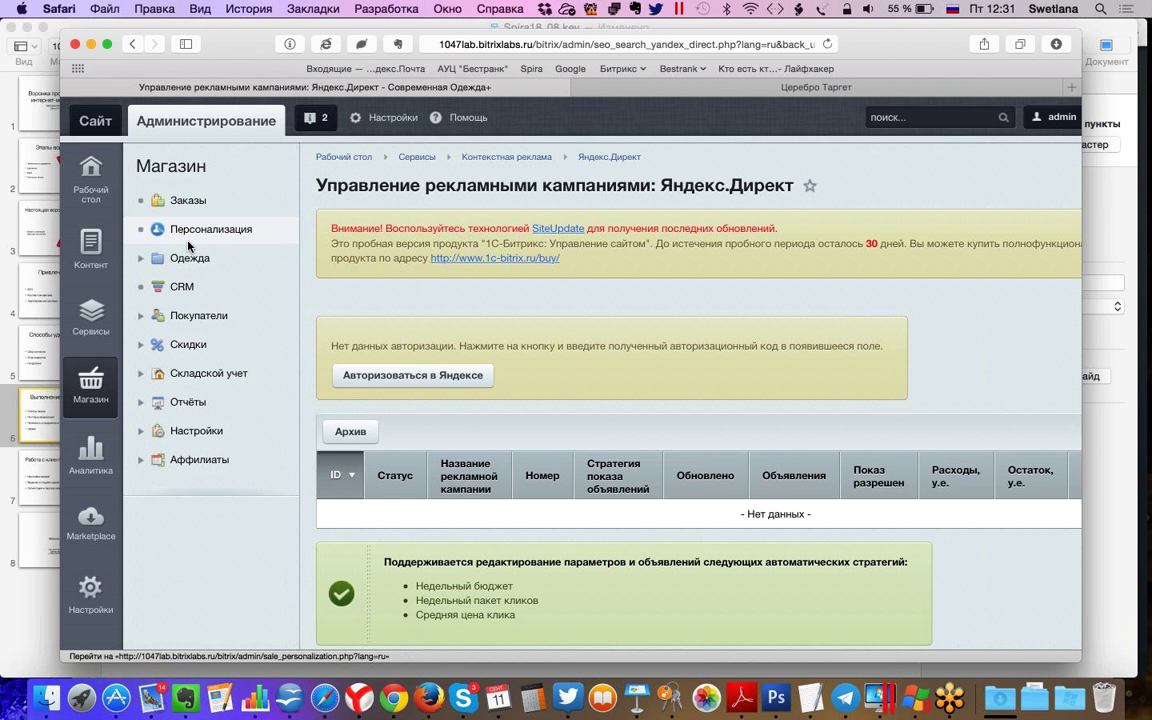
click(142, 431)
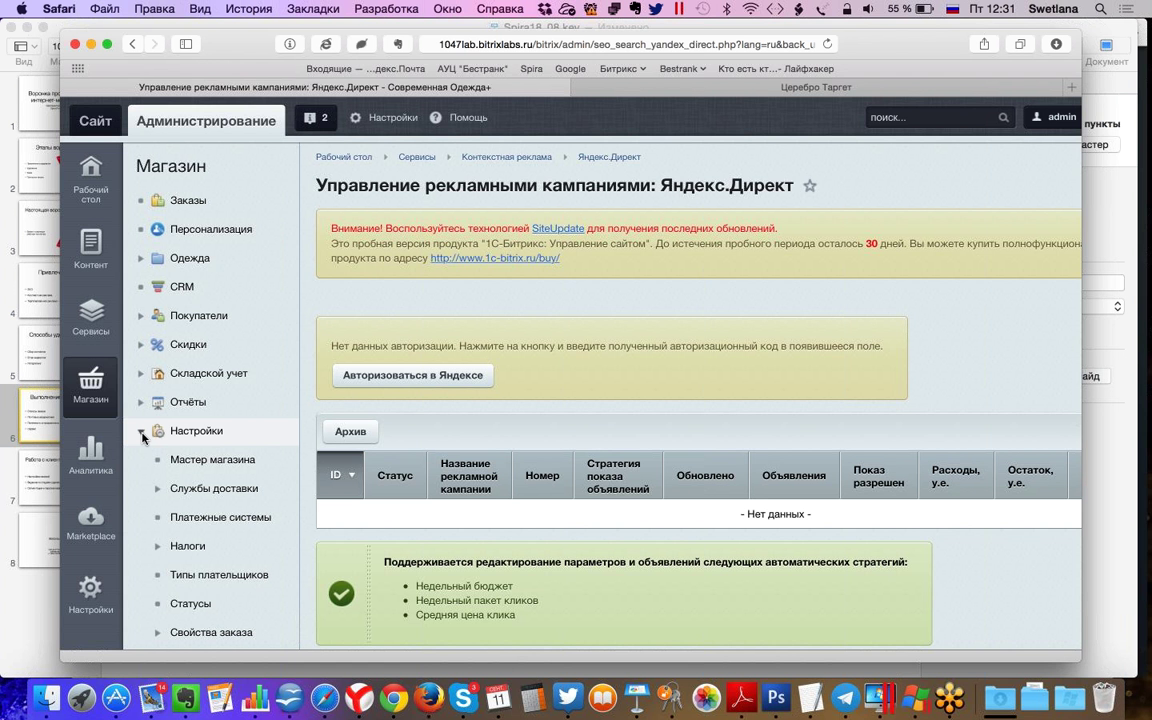
scroll(143, 438, down, 1)
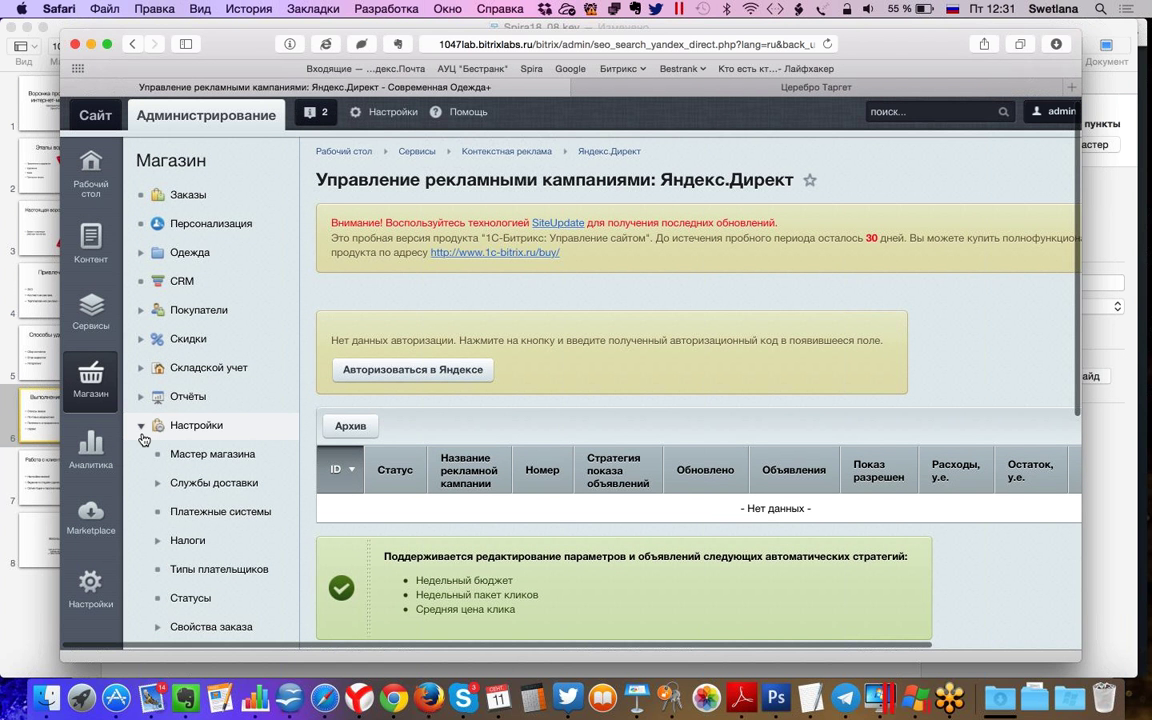
scroll(180, 430, down, 2)
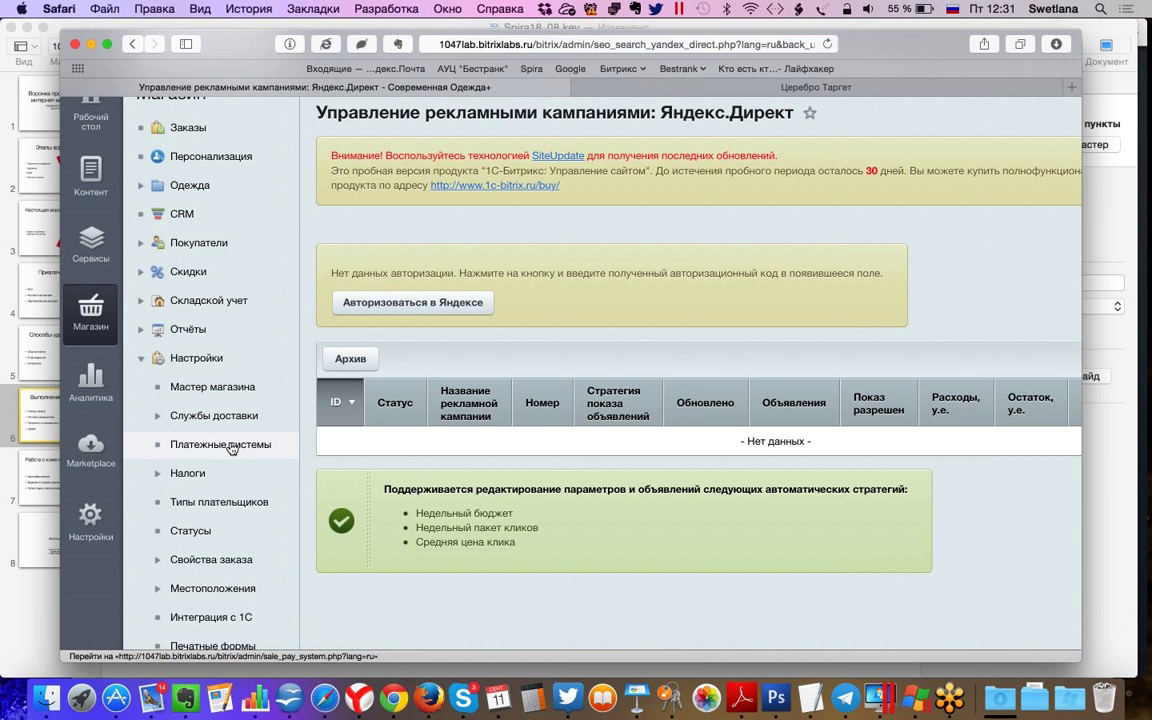
drag(230, 448, 215, 445)
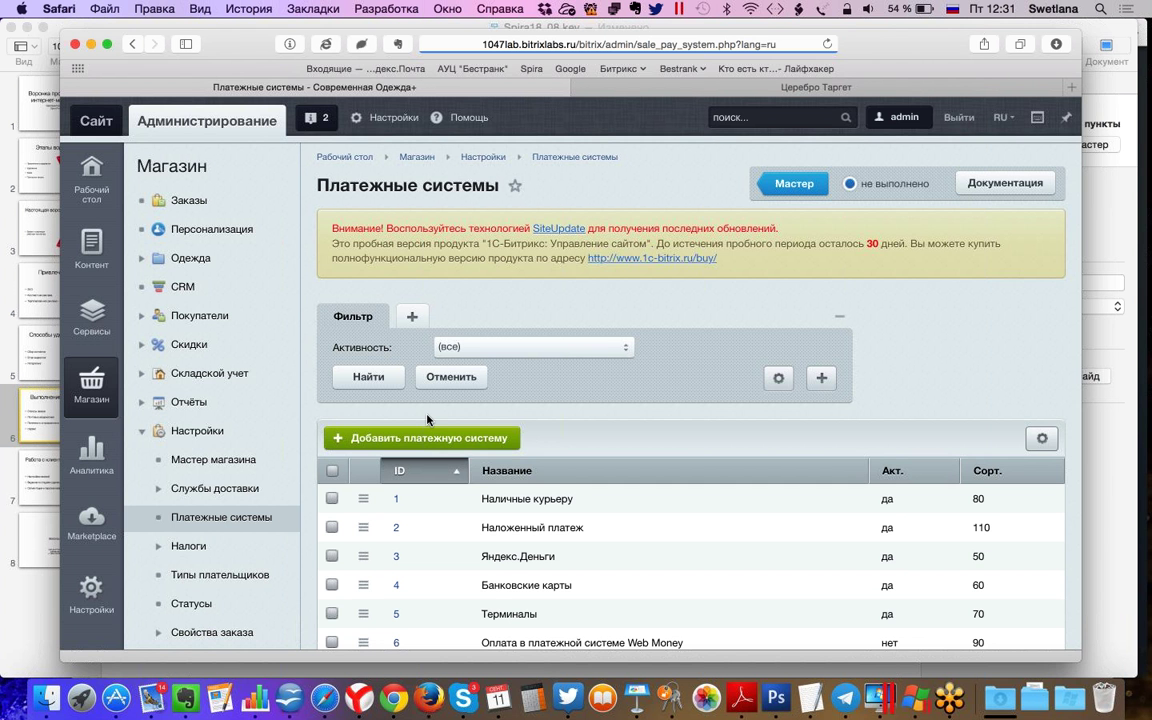
scroll(427, 419, down, 3)
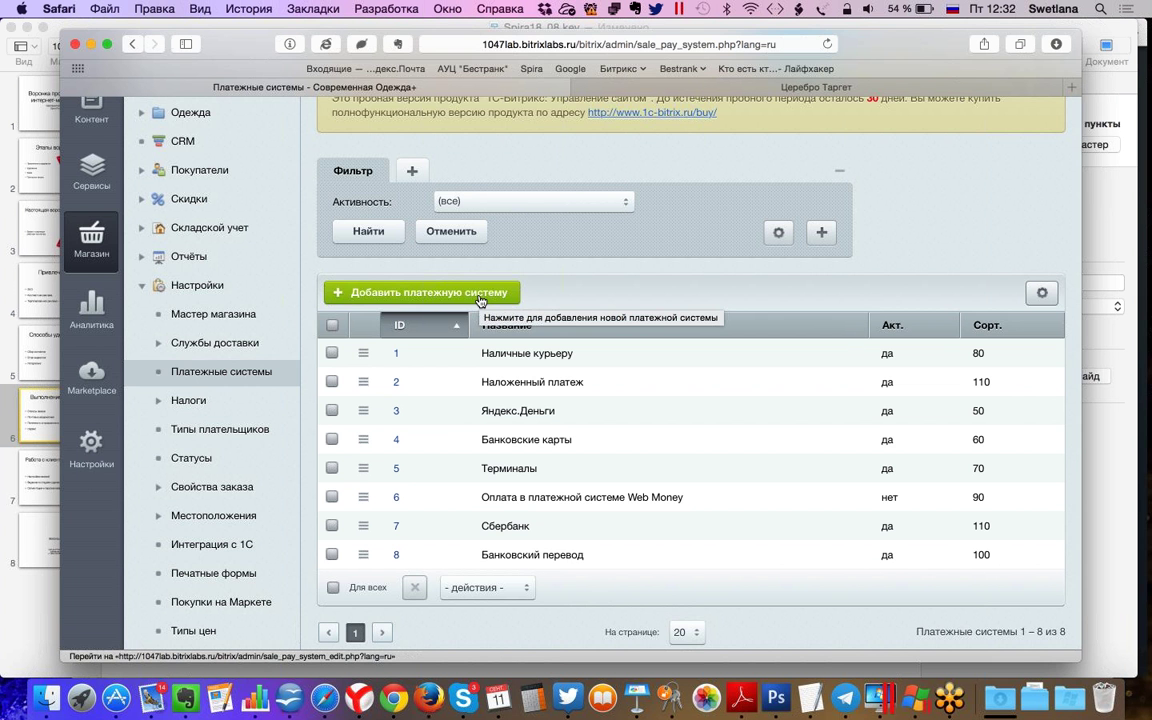
scroll(480, 300, up, 3)
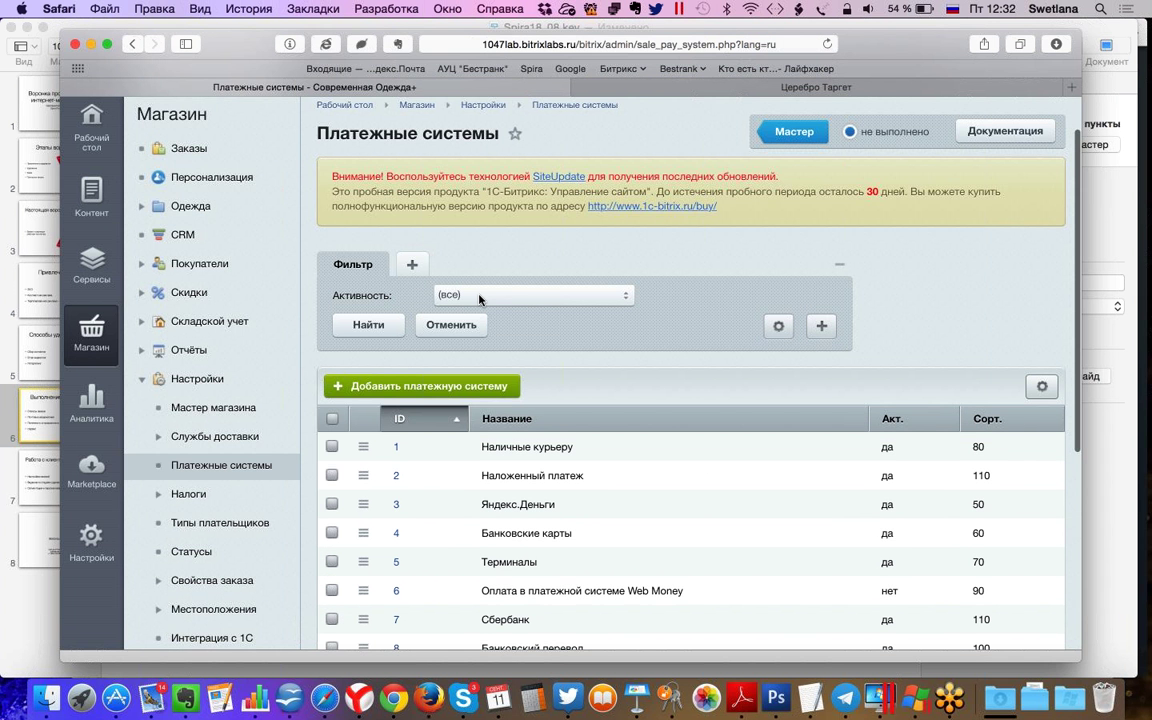
scroll(479, 299, up, 2)
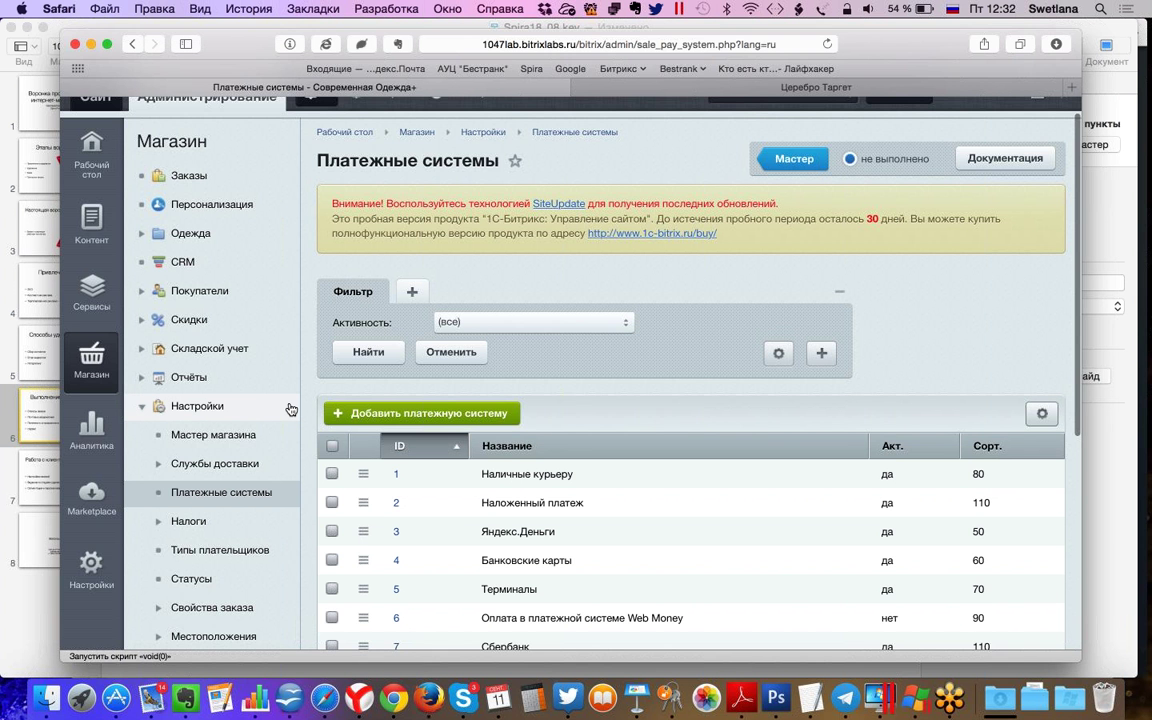
Step: Open the order statuses page in the store settings and examine the status list with its explanatory notes
scroll(290, 409, down, 1)
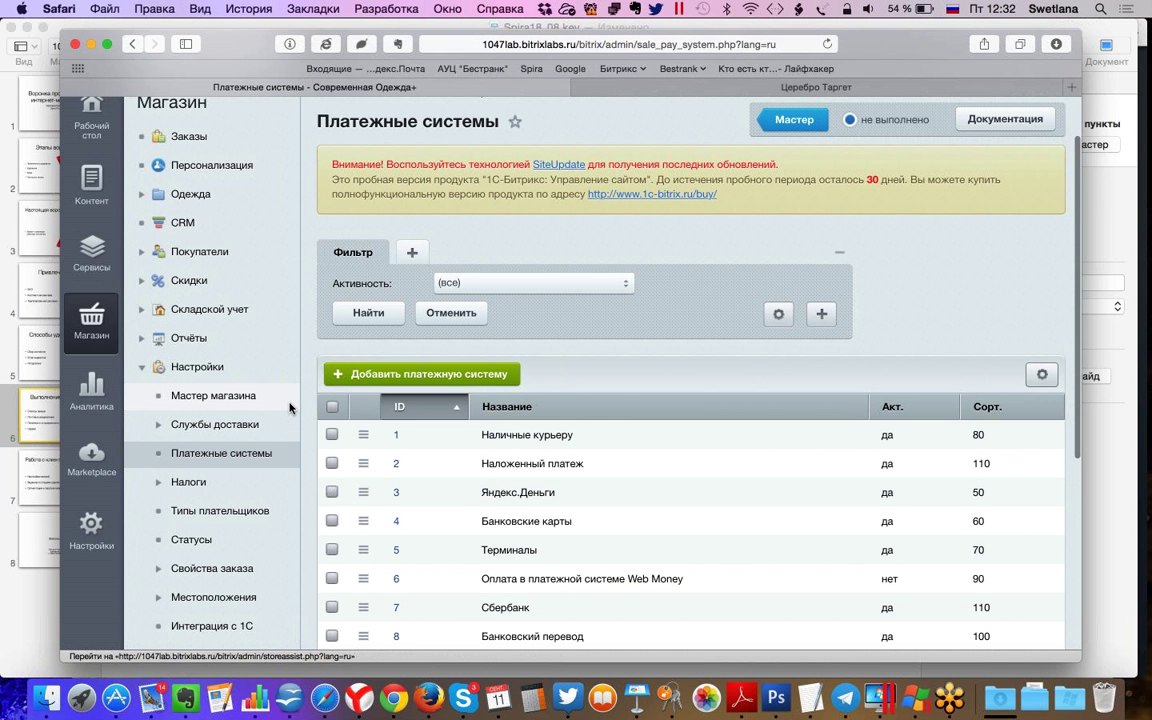
scroll(290, 408, down, 2)
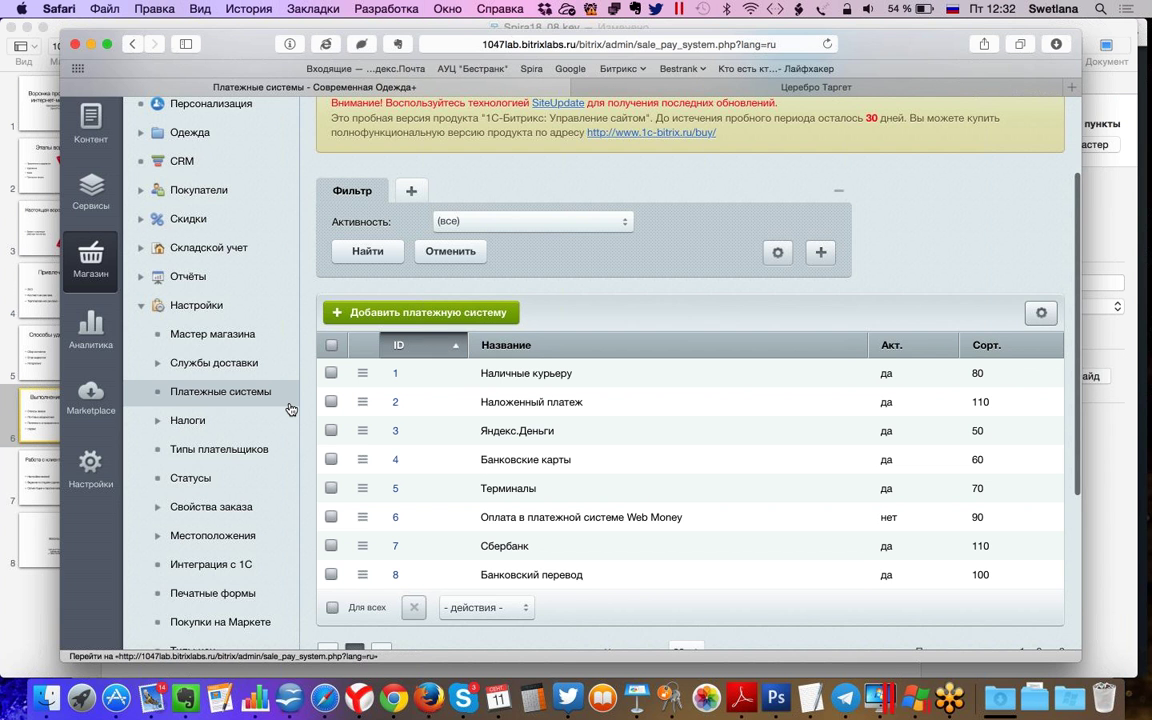
scroll(195, 442, down, 1)
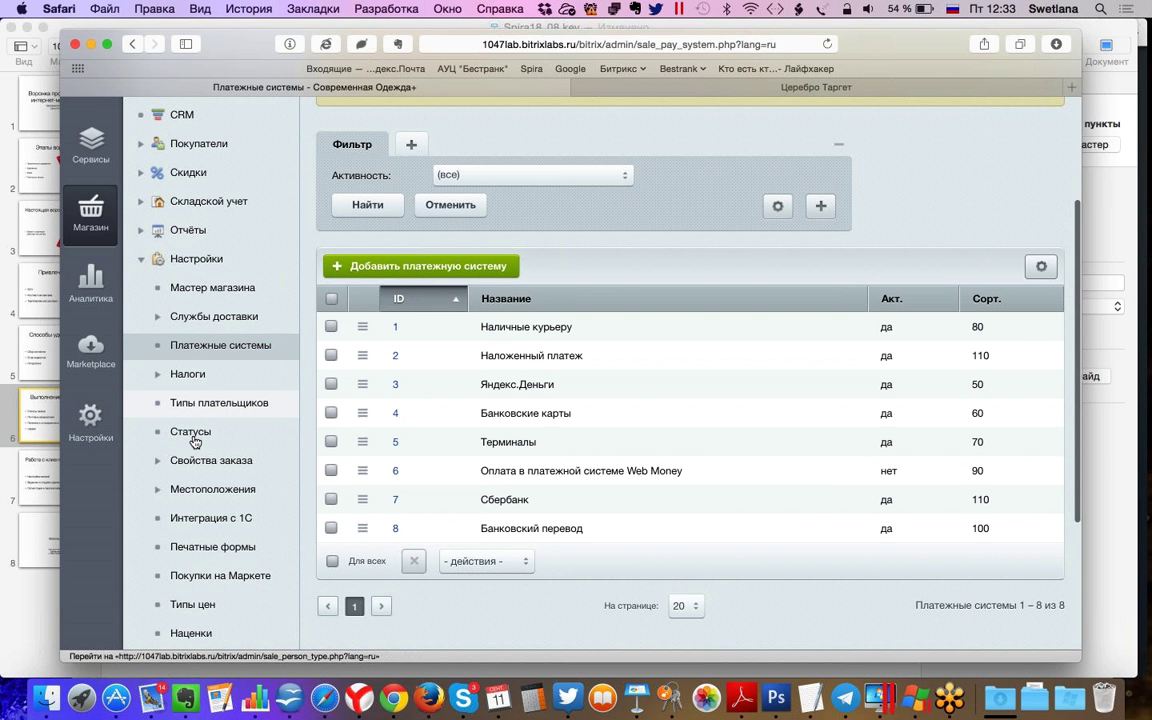
click(194, 438)
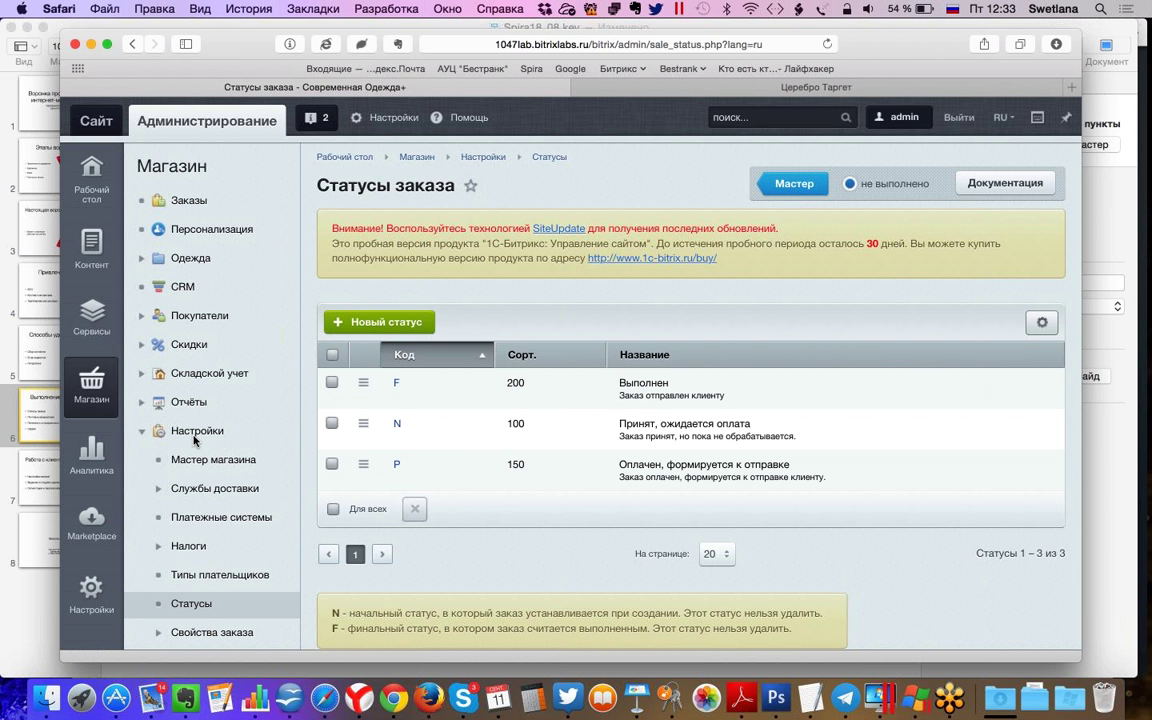
scroll(195, 440, down, 2)
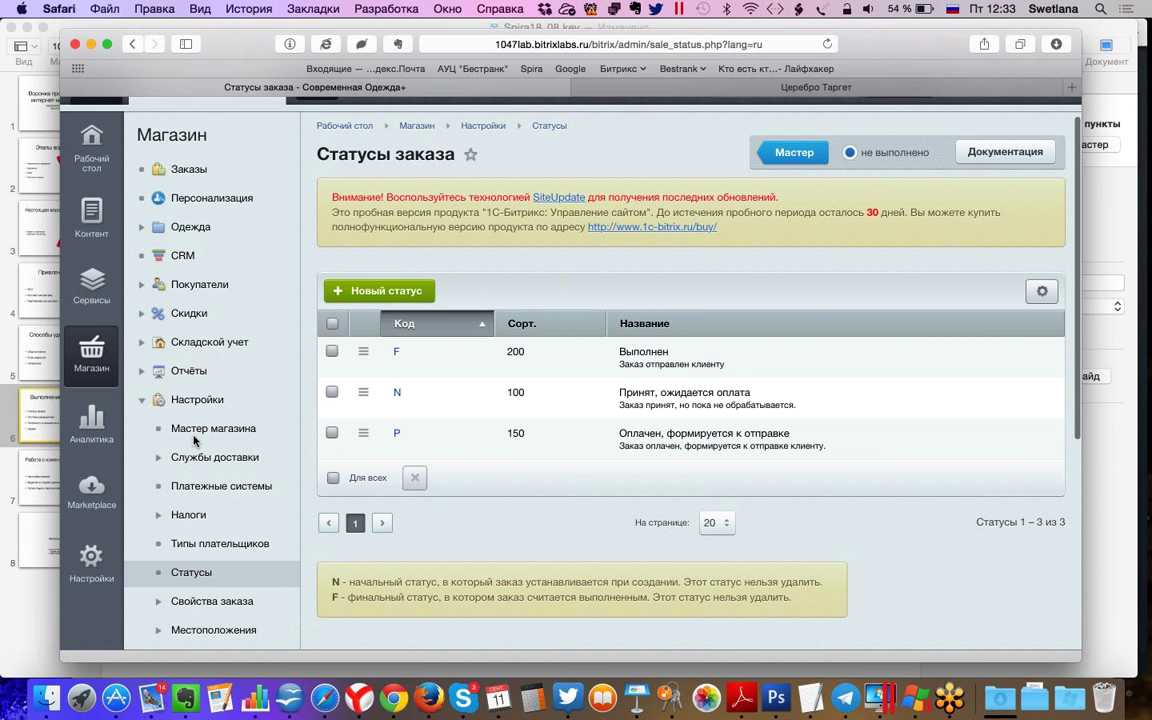
scroll(196, 440, down, 1)
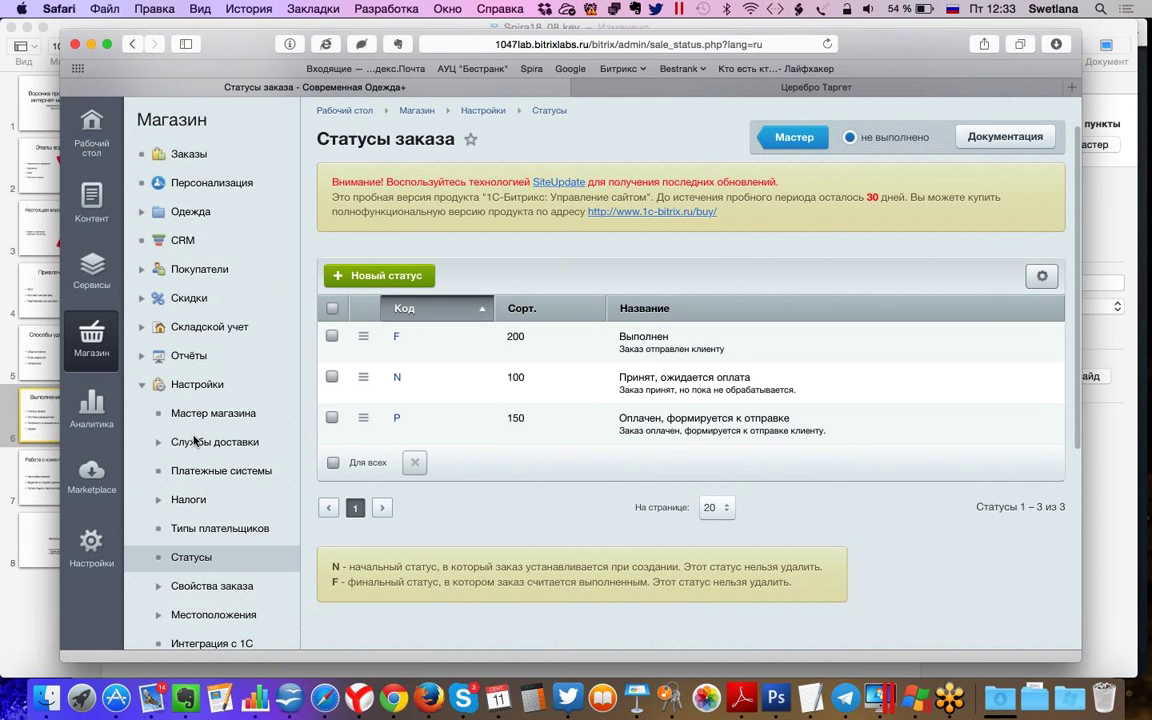
scroll(196, 440, down, 1)
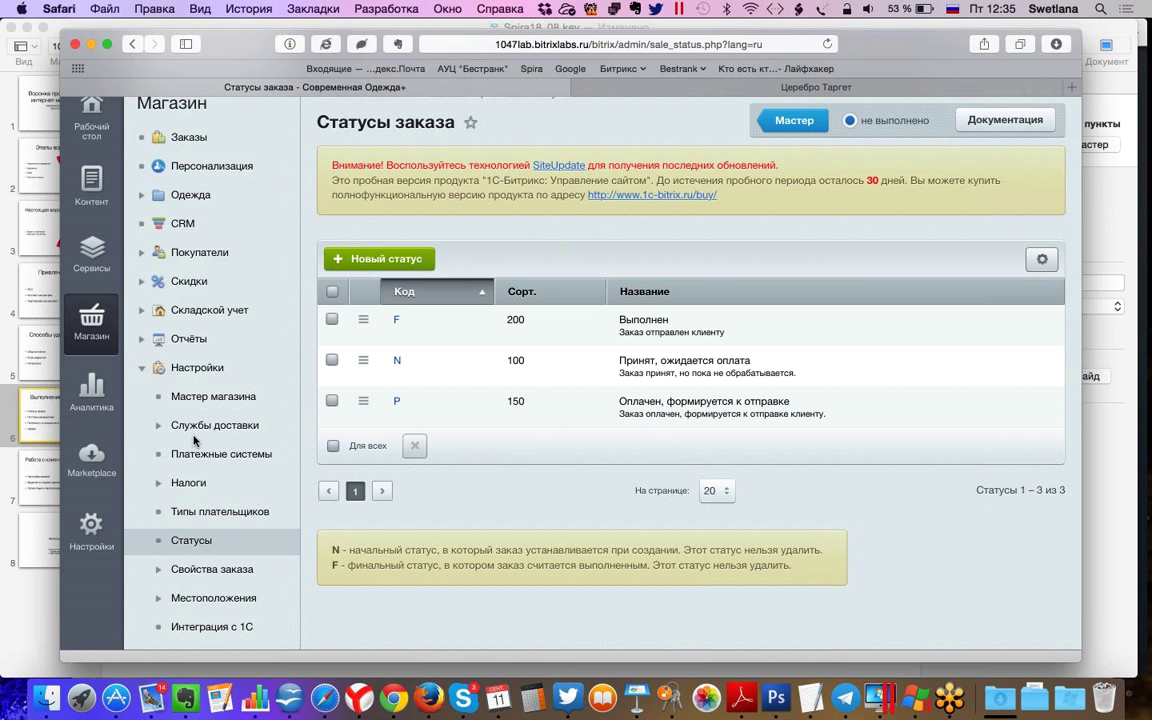
Step: Switch to Keynote and show the "Работа с клиентской базой" slide, followed by the "Этапы воронки" slide
click(41, 486)
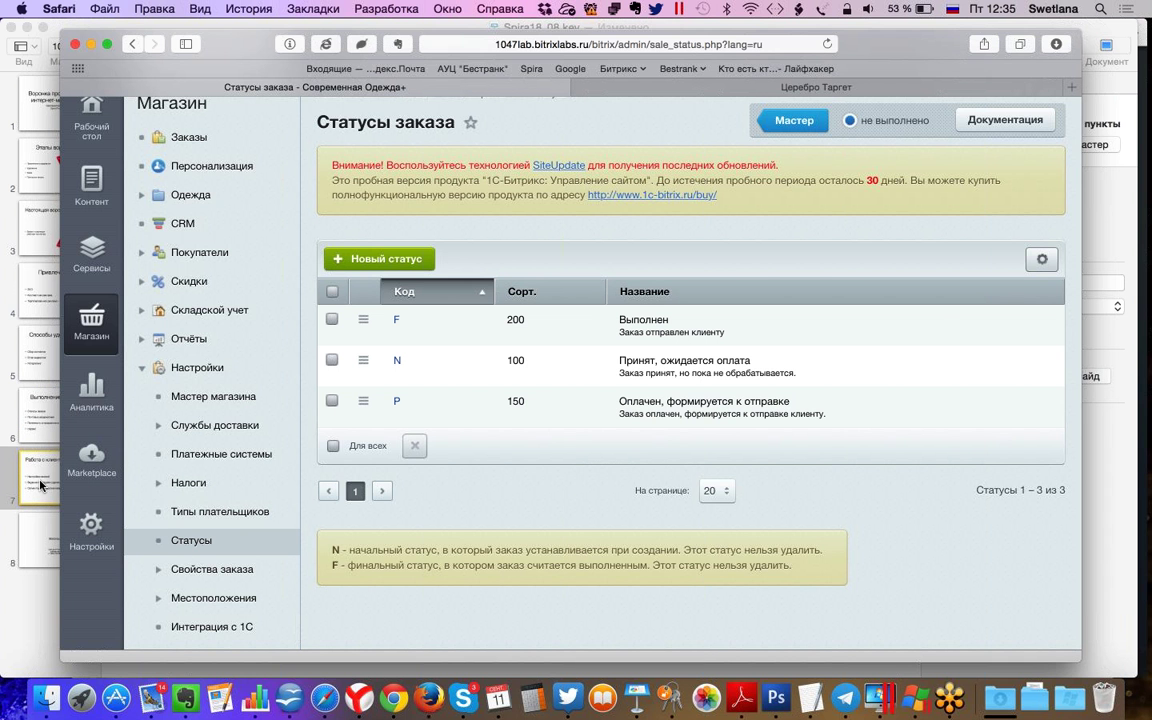
click(41, 486)
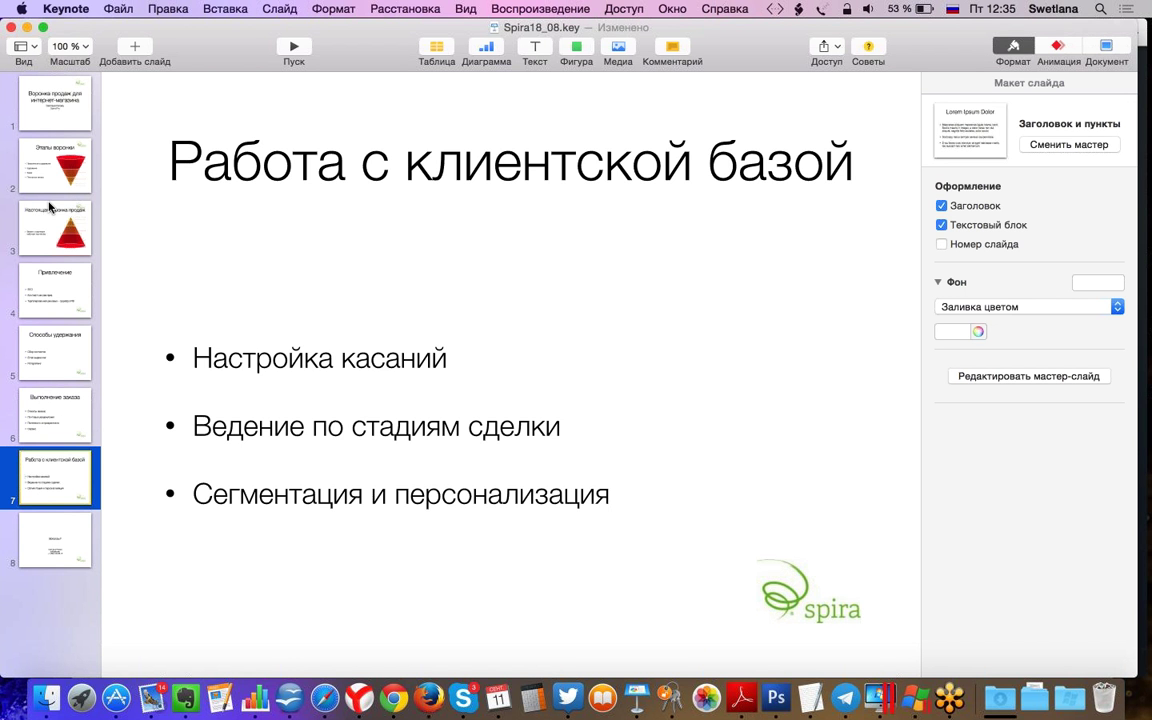
click(62, 192)
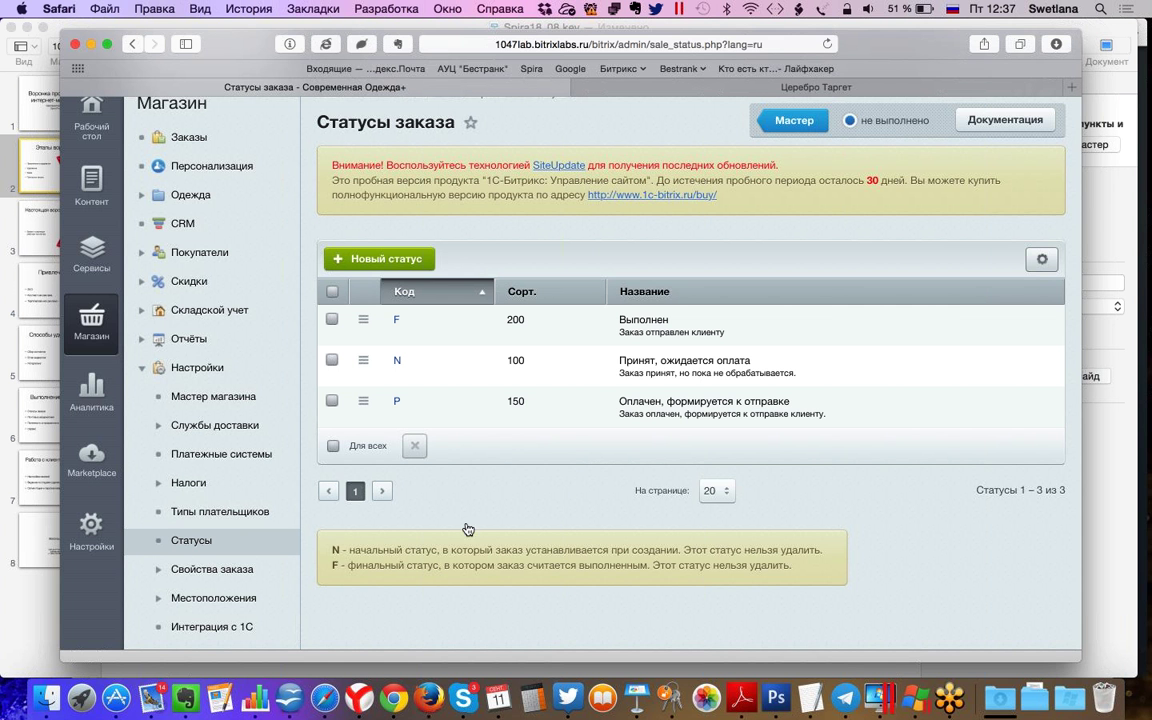
Step: Look through the "Сервисы" and "Магазин" sections of the shop's administration area in Safari
mouse_move(95, 260)
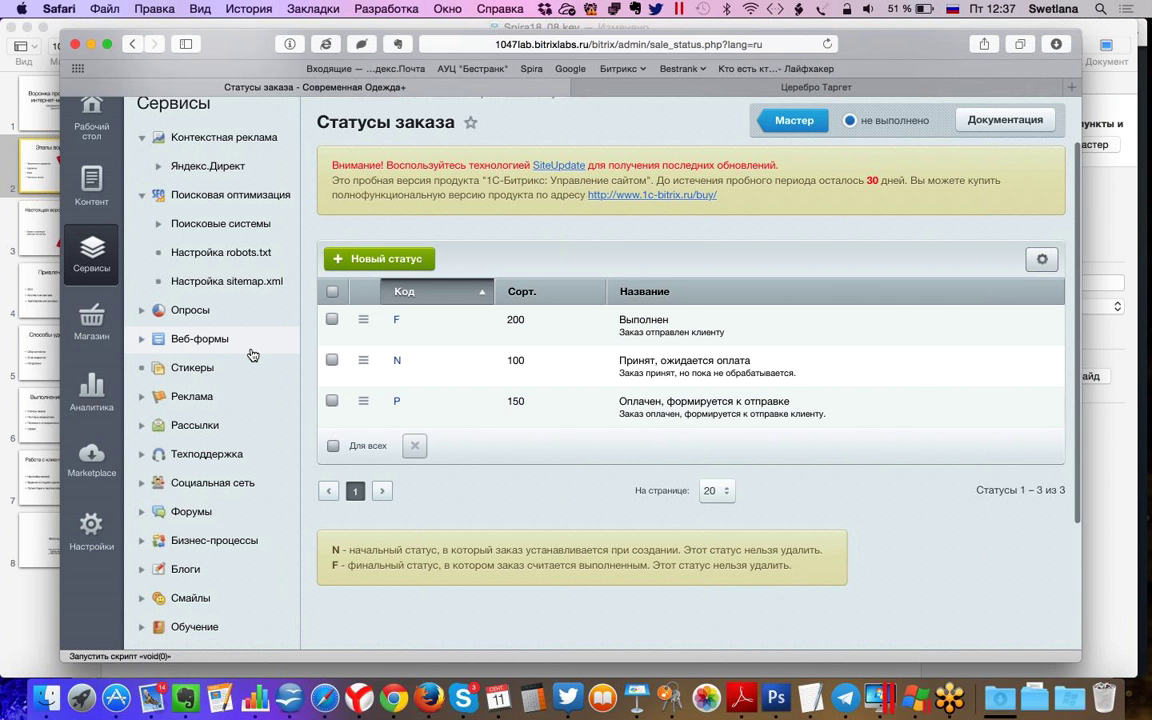
scroll(252, 354, down, 3)
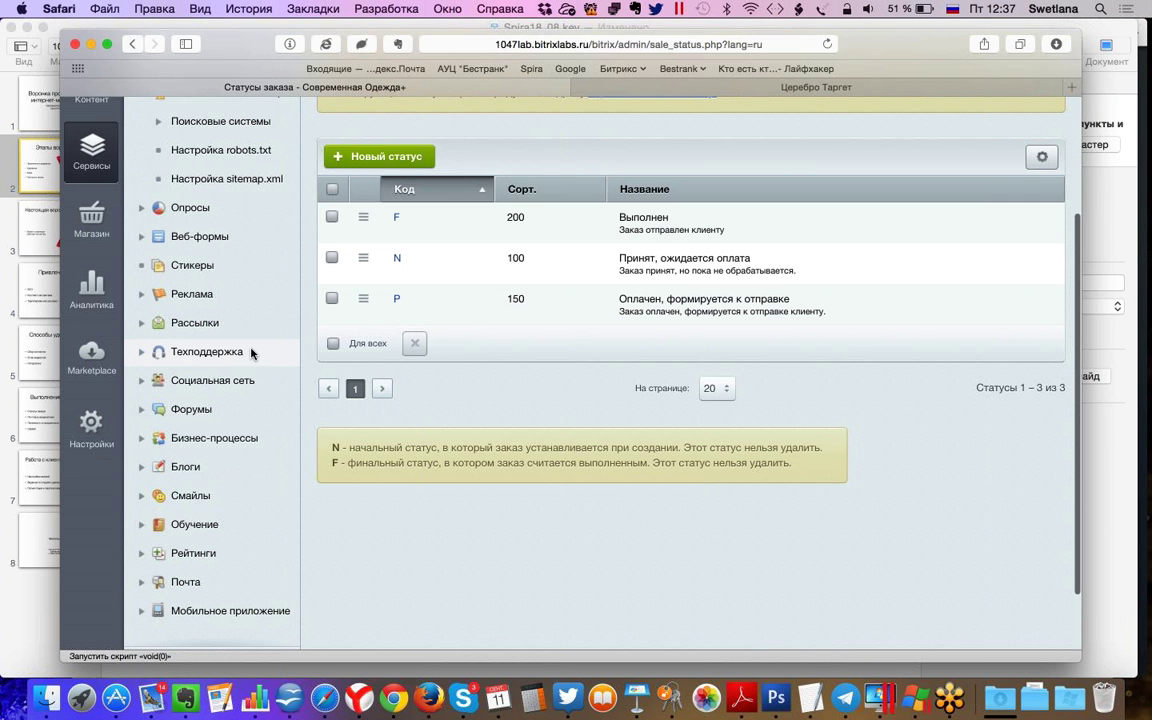
scroll(90, 298, up, 2)
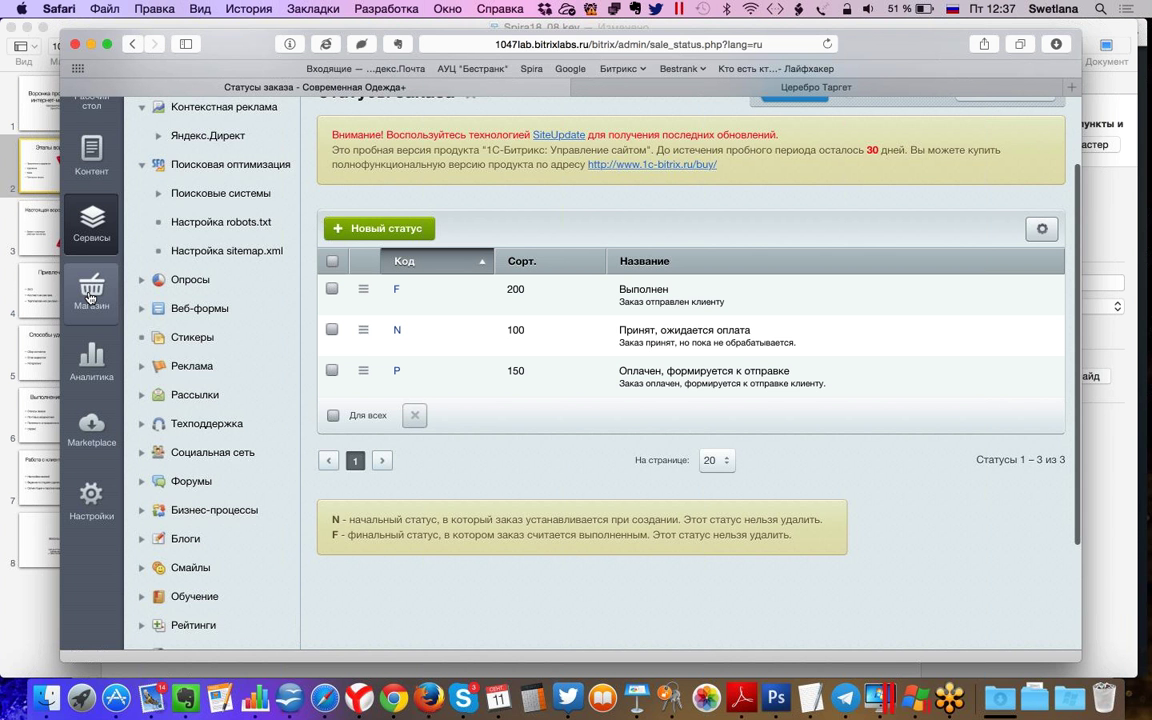
click(89, 295)
scroll(180, 318, up, 3)
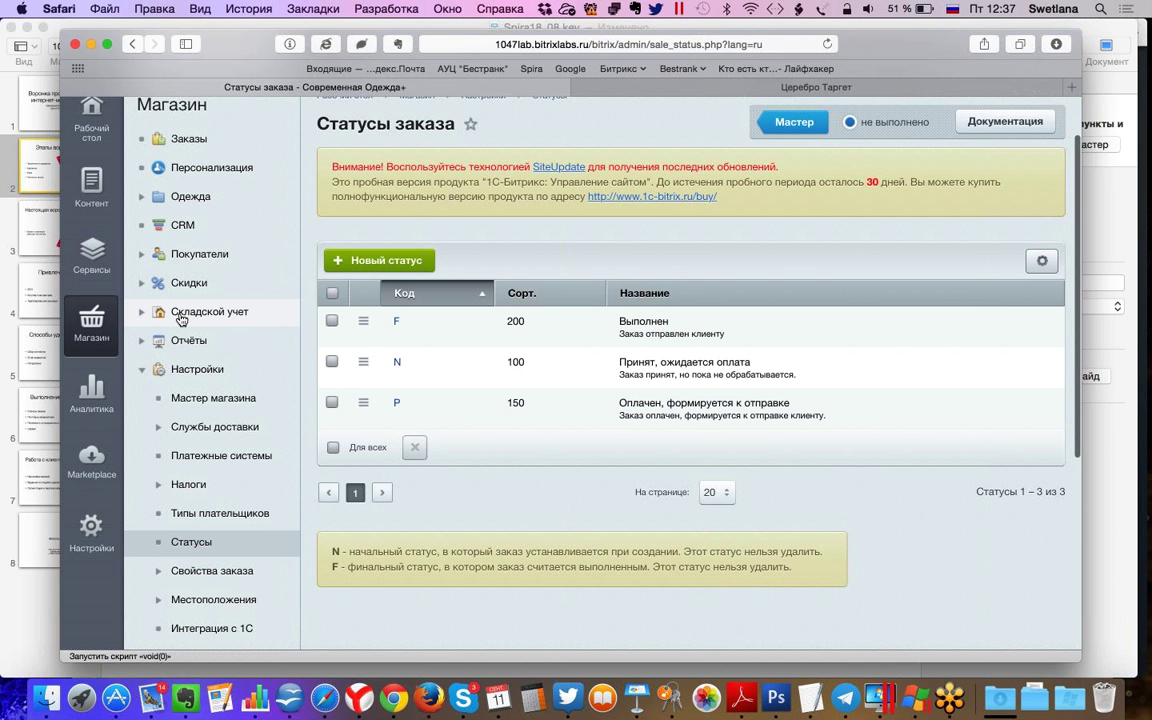
scroll(180, 318, up, 2)
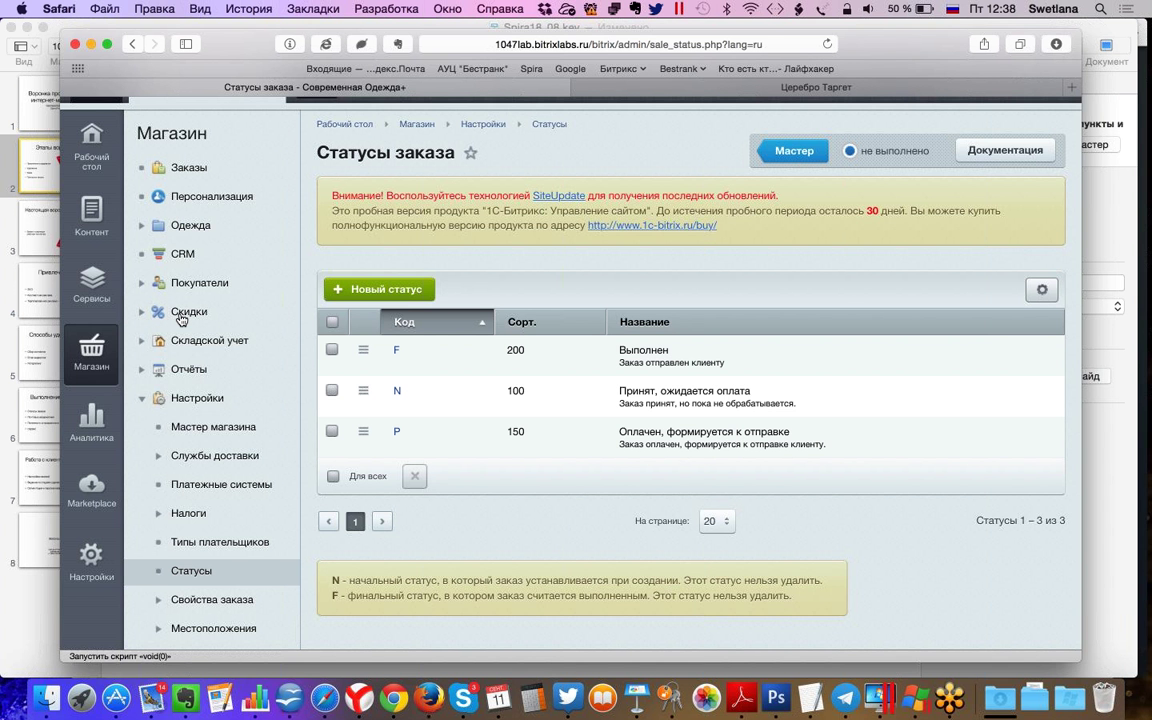
Step: Return to the Keynote presentation and show the "Работа с клиентской базой" slide
click(34, 478)
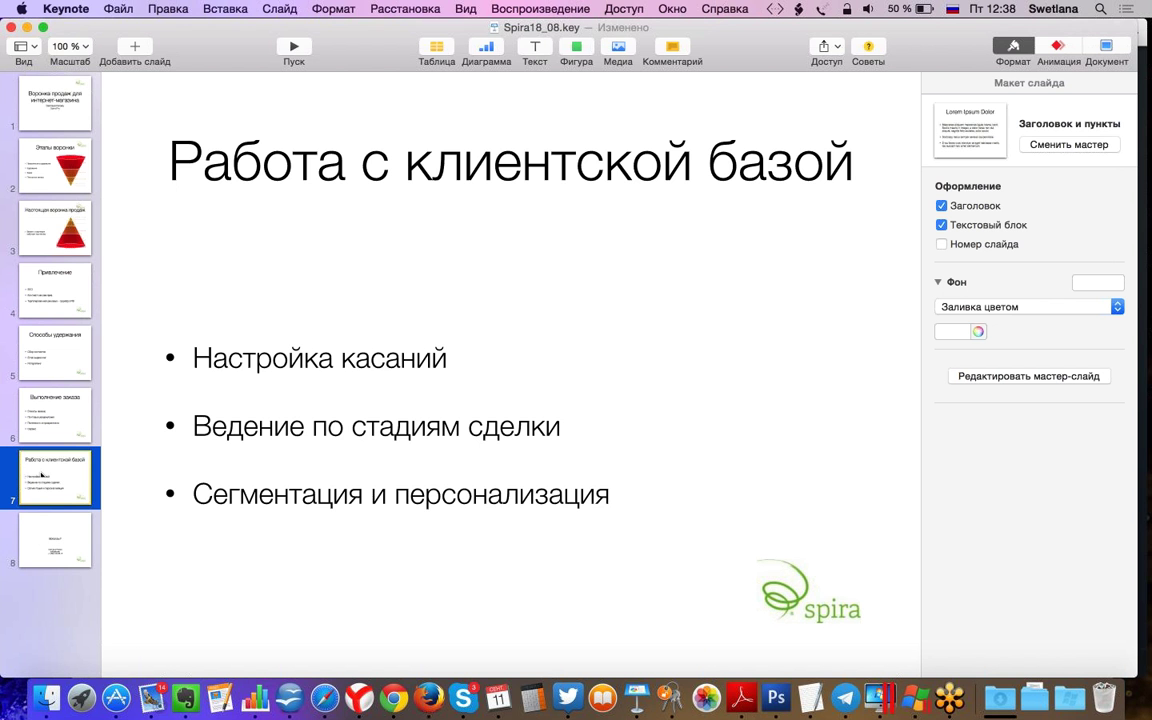